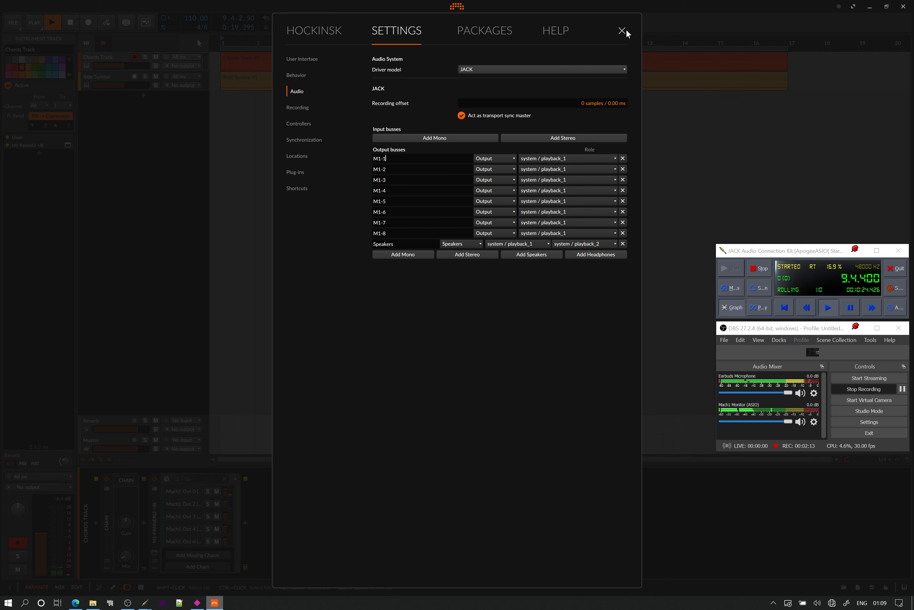
Close the settings, switch to the QjackCtl graph, and highlight the M1-1 to M1-8 connections between the BITWIG and M1 MONITOR VST nodes
{"action": "left_click", "coordinate": [622, 31]}
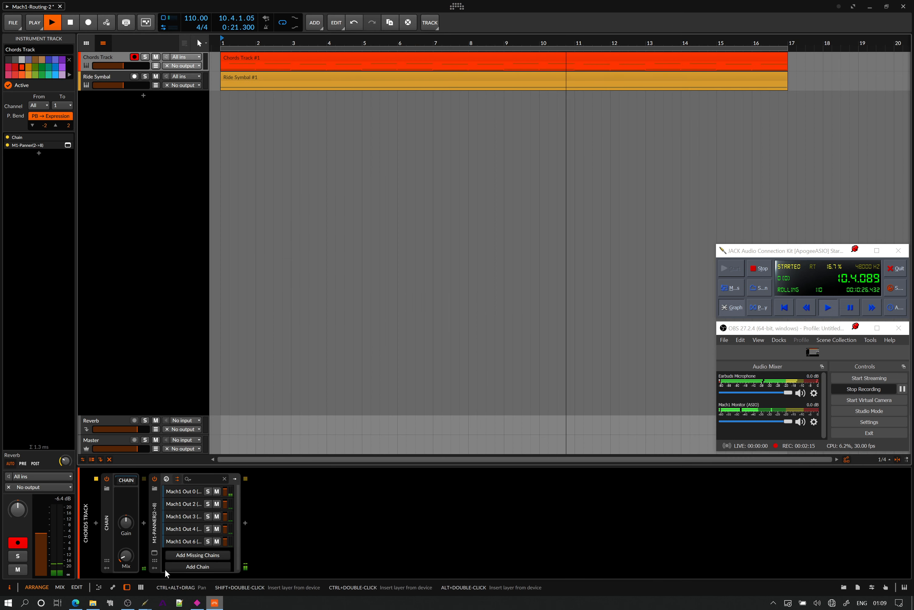
{"action": "mouse_move", "coordinate": [145, 602]}
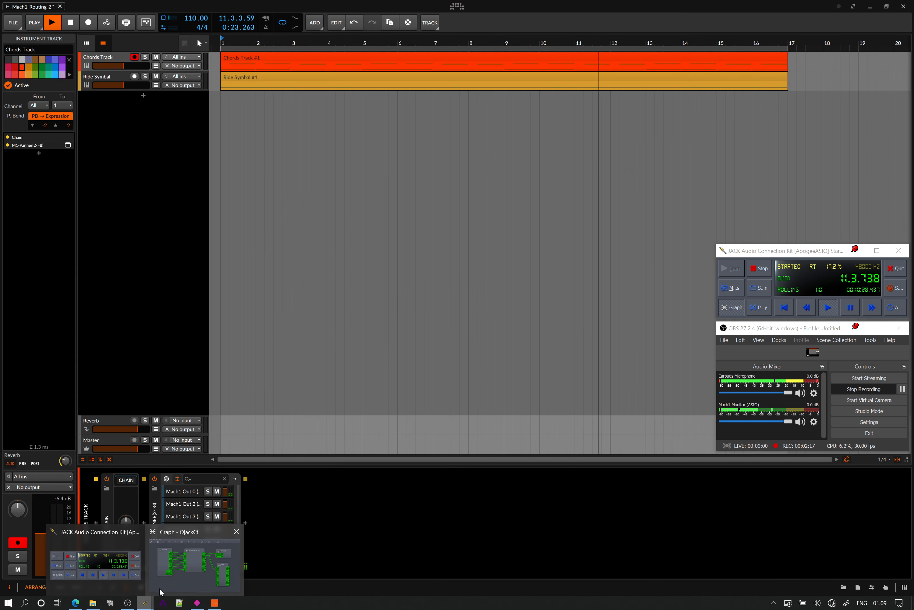
{"action": "left_click", "coordinate": [196, 583]}
{"action": "left_click_drag", "start_coordinate": [333, 219], "coordinate": [327, 384]}
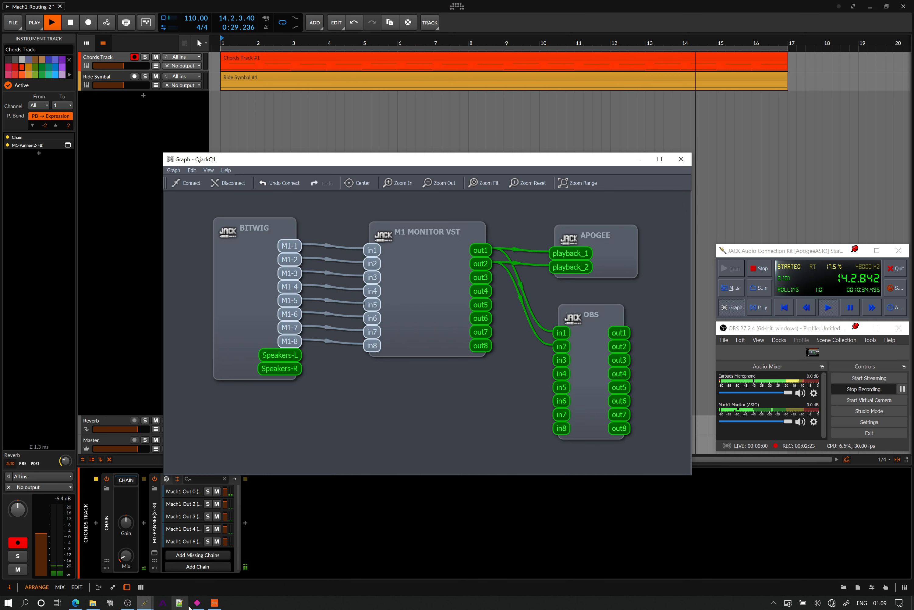
Bring up the M1-Monitor window and move it farther clear of the graph's Apogee node
{"action": "left_click", "coordinate": [199, 602]}
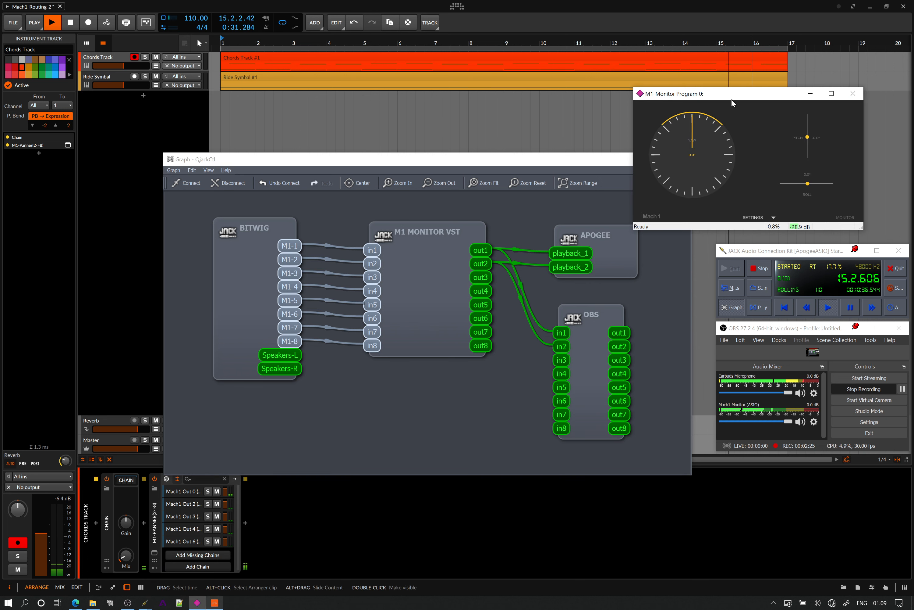
{"action": "left_click_drag", "start_coordinate": [732, 101], "coordinate": [771, 103]}
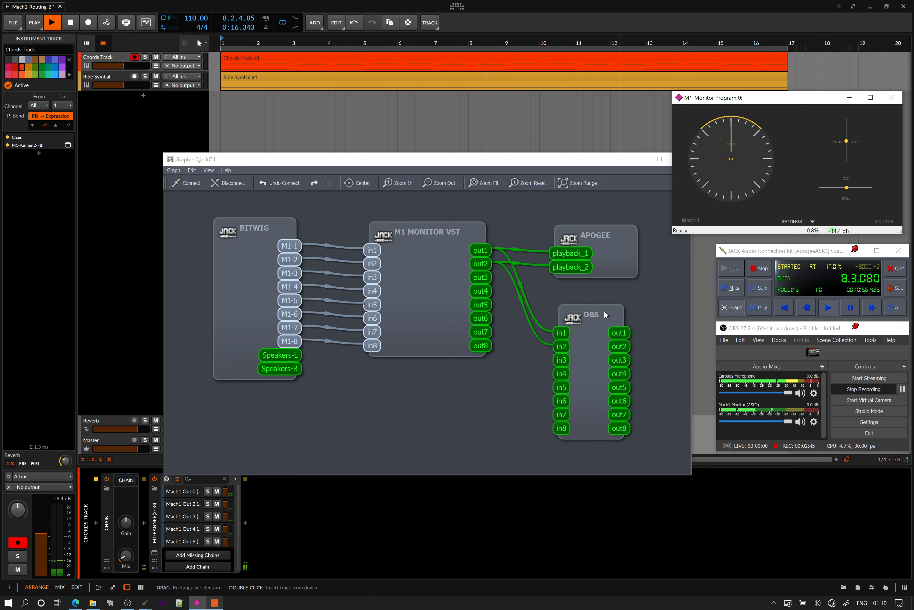
Inspect the OBS and M1 MONITOR VST nodes in the graph to examine their connections
{"action": "left_click", "coordinate": [597, 315]}
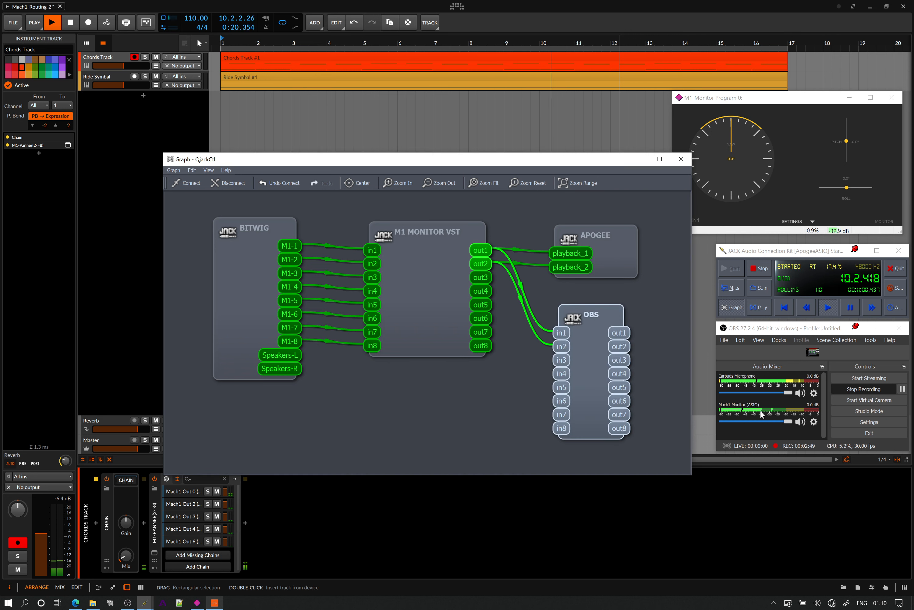
{"action": "left_click", "coordinate": [535, 344]}
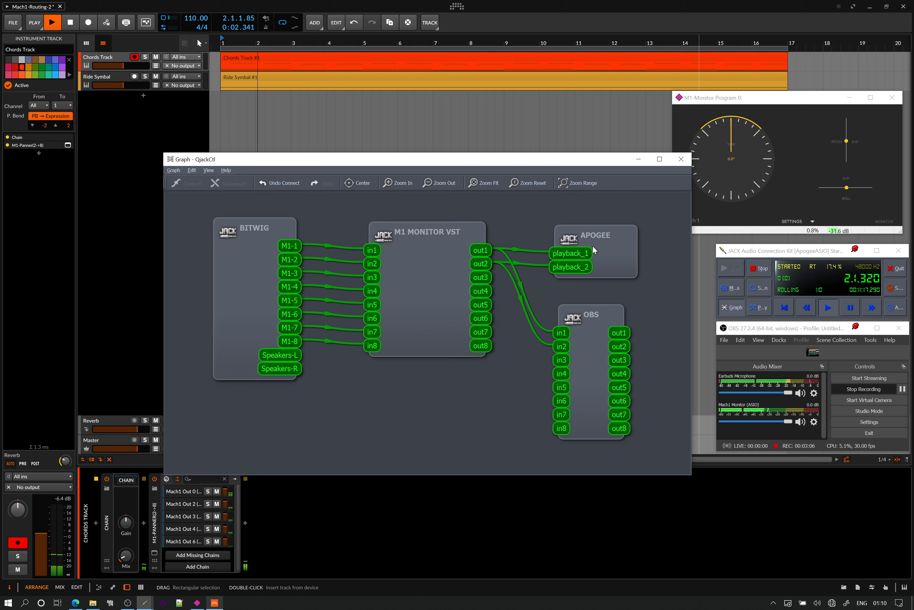
{"action": "left_click", "coordinate": [445, 230]}
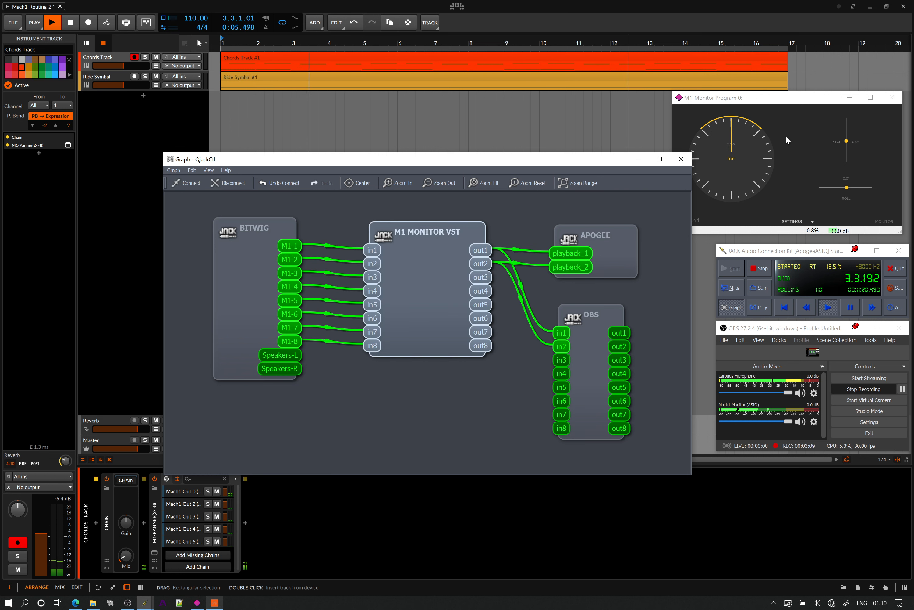
Examine the M1-Monitor window, and clear the node selection in the JACK graph
{"action": "left_click", "coordinate": [778, 100]}
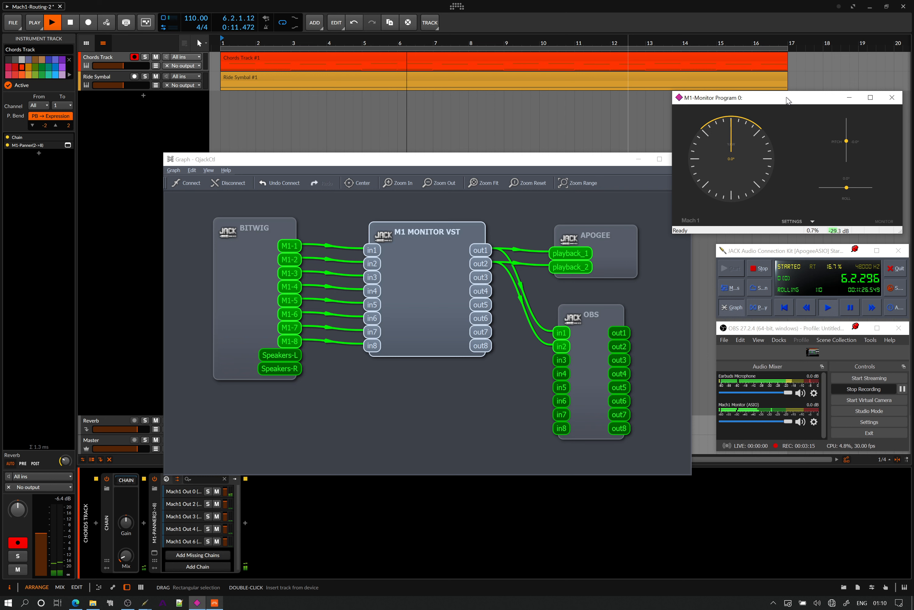
{"action": "right_click", "coordinate": [786, 97]}
{"action": "left_click", "coordinate": [801, 172]}
{"action": "left_click", "coordinate": [790, 188]}
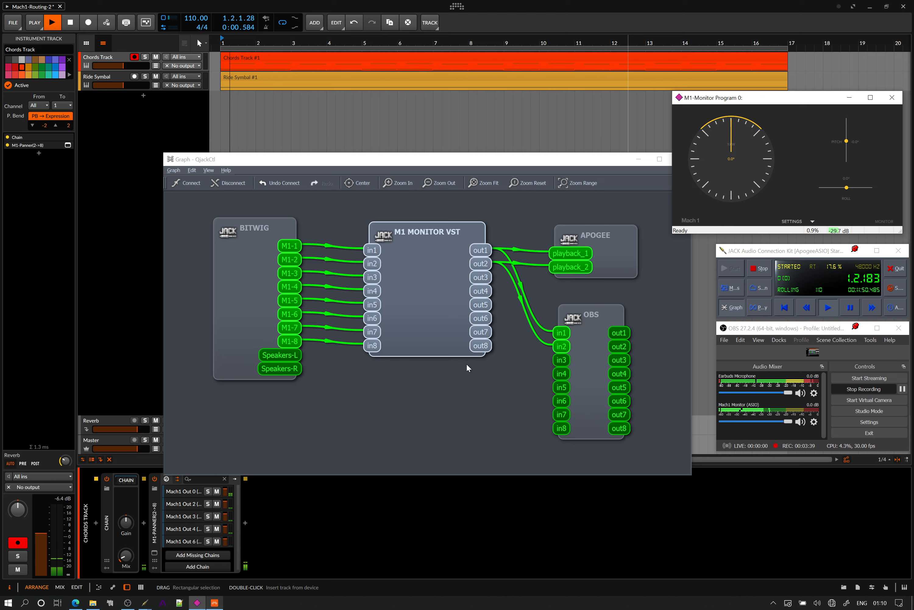
{"action": "left_click", "coordinate": [503, 400]}
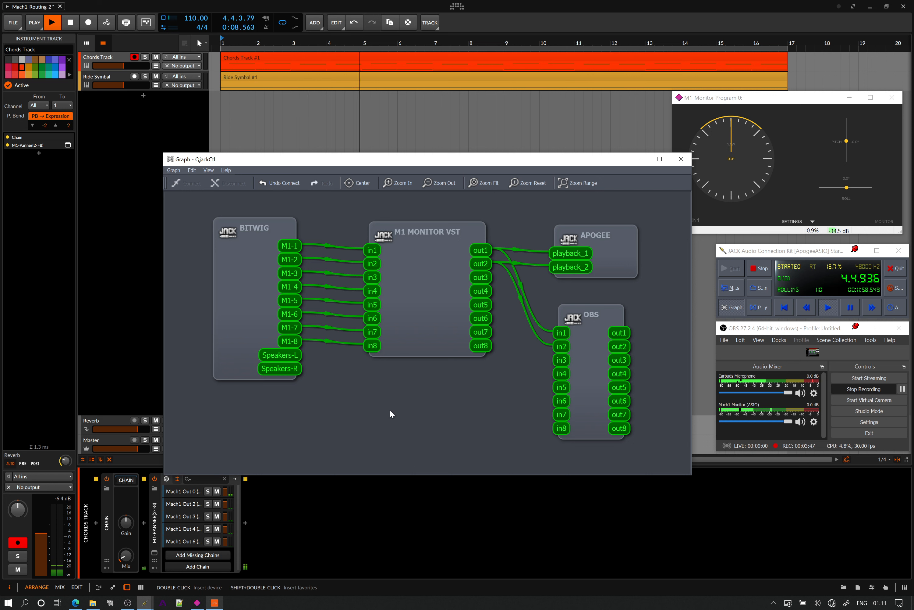
Return to Bitwig and inspect the Chords Track's clip and the devices inside its Chain container, including Polysynth
{"action": "left_click", "coordinate": [107, 56]}
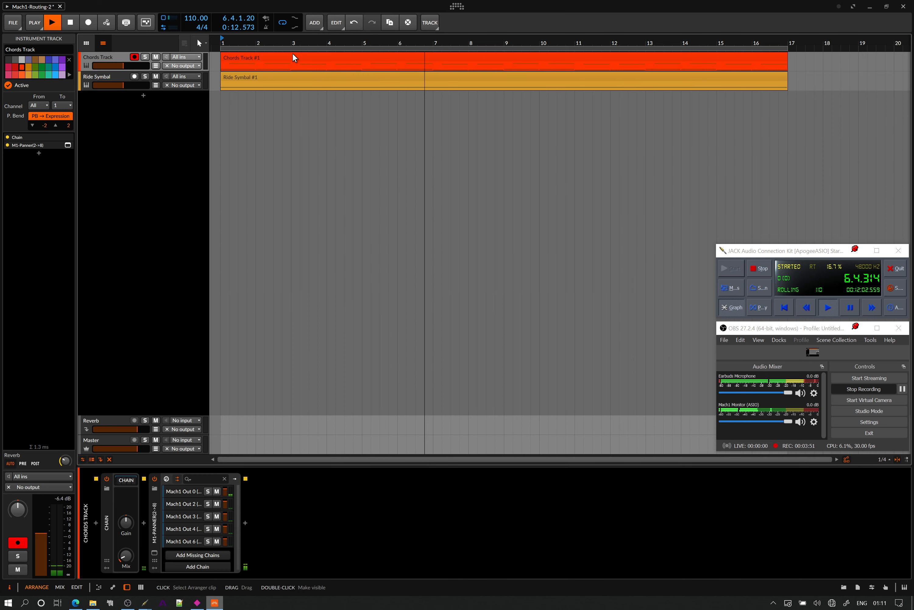
{"action": "left_click", "coordinate": [241, 55]}
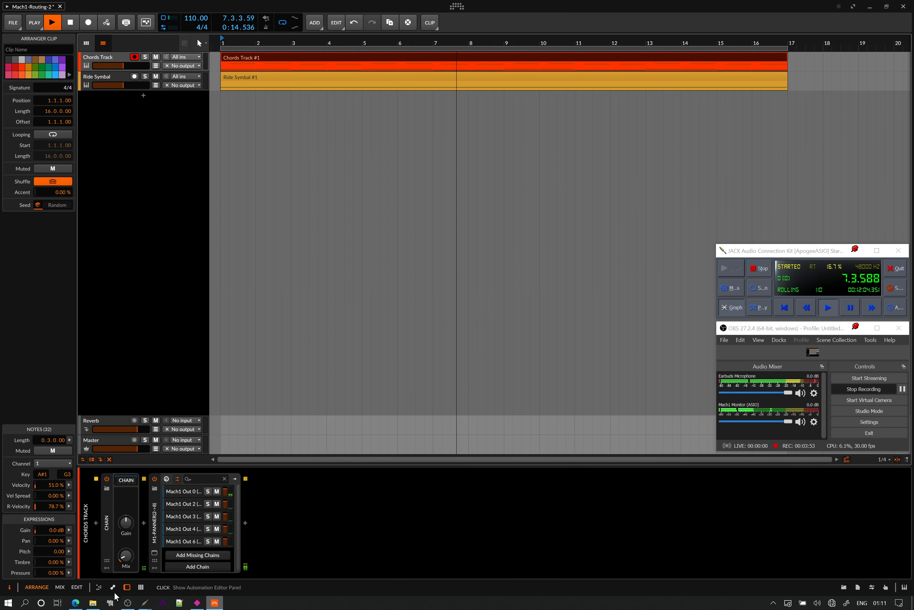
{"action": "left_click", "coordinate": [126, 479]}
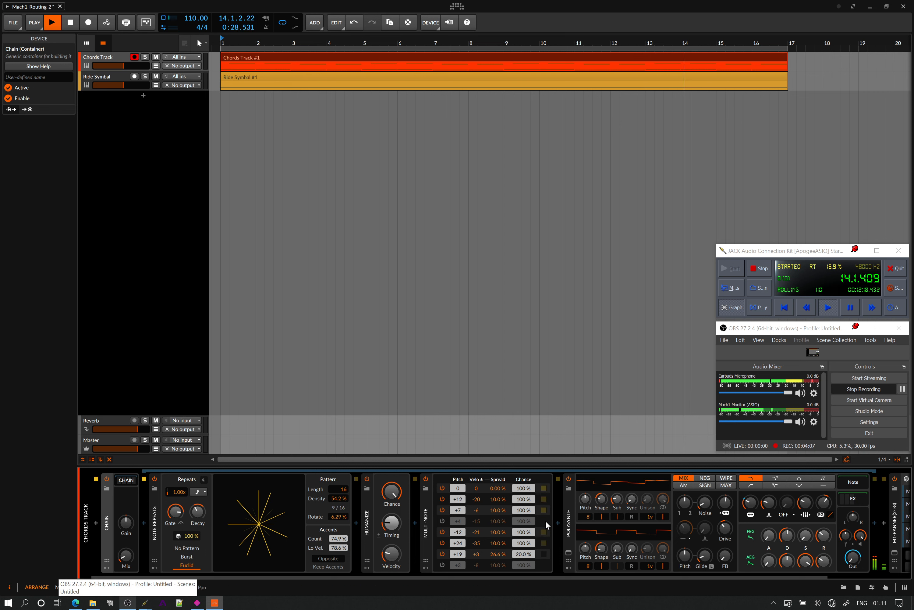
{"action": "left_click", "coordinate": [569, 519]}
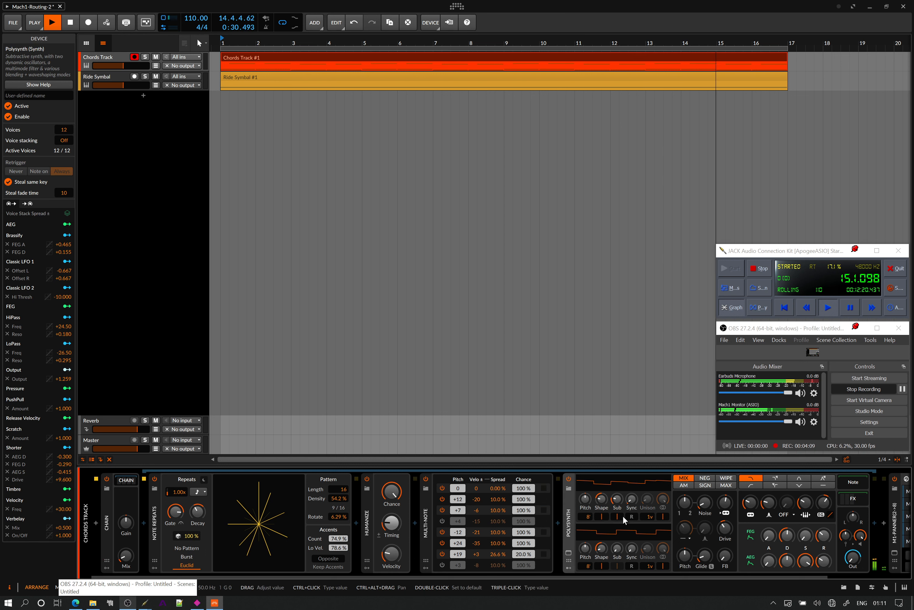
{"action": "left_click", "coordinate": [126, 480]}
Open the Chords Track's M1-Panner(2->8) plug-in window and move it over the empty arranger area beside the JACK window
{"action": "left_click", "coordinate": [156, 508]}
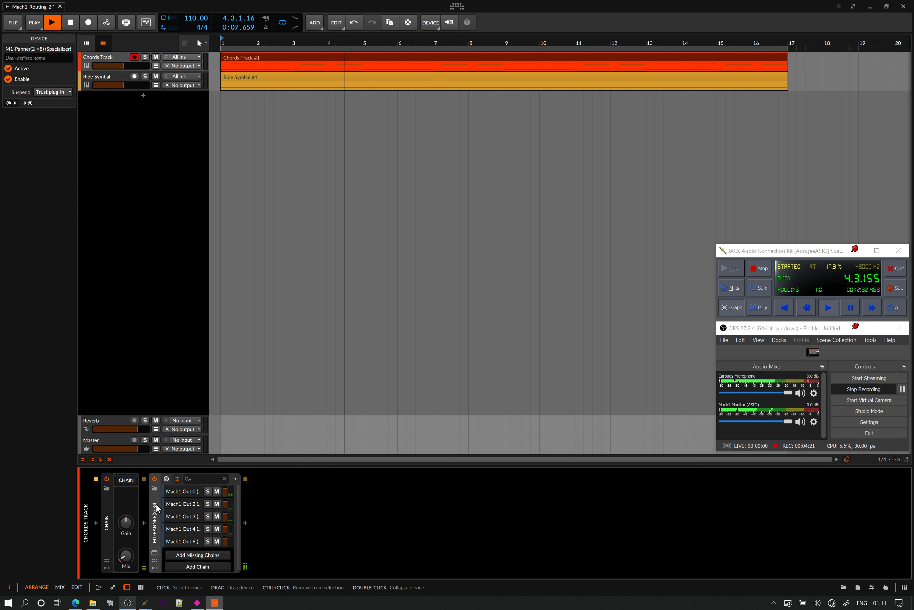
{"action": "left_click", "coordinate": [155, 552]}
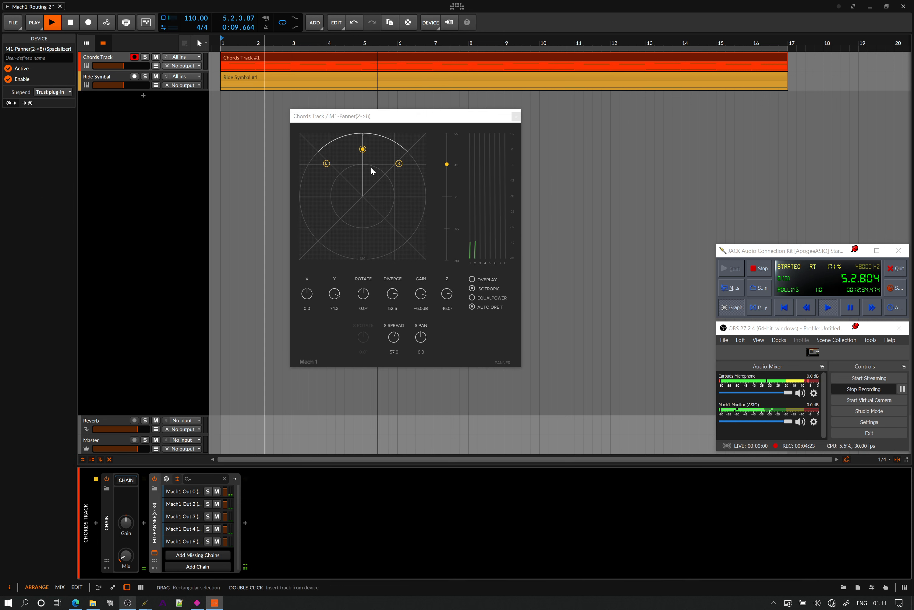
{"action": "left_click_drag", "start_coordinate": [392, 118], "coordinate": [572, 148]}
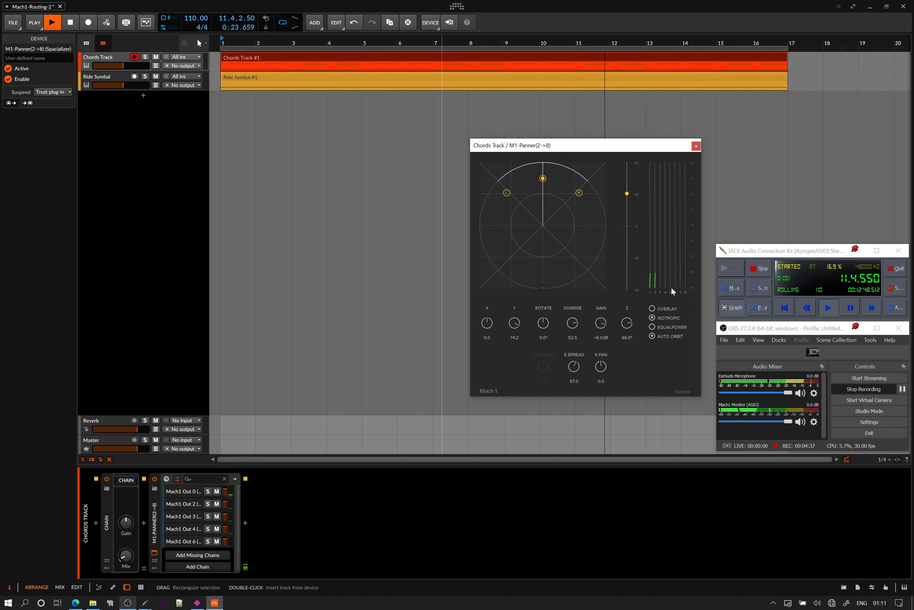
Review the M1-Panner's output chains from Mach1 Out 0 through Mach1 Out 6 and their Stereo Split devices
{"action": "left_click", "coordinate": [187, 490]}
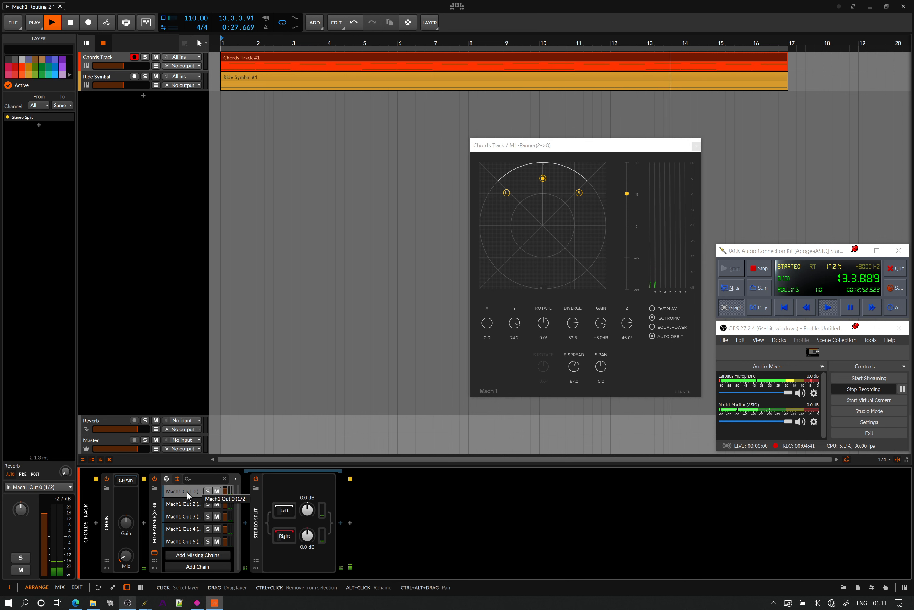
{"action": "left_click", "coordinate": [184, 502]}
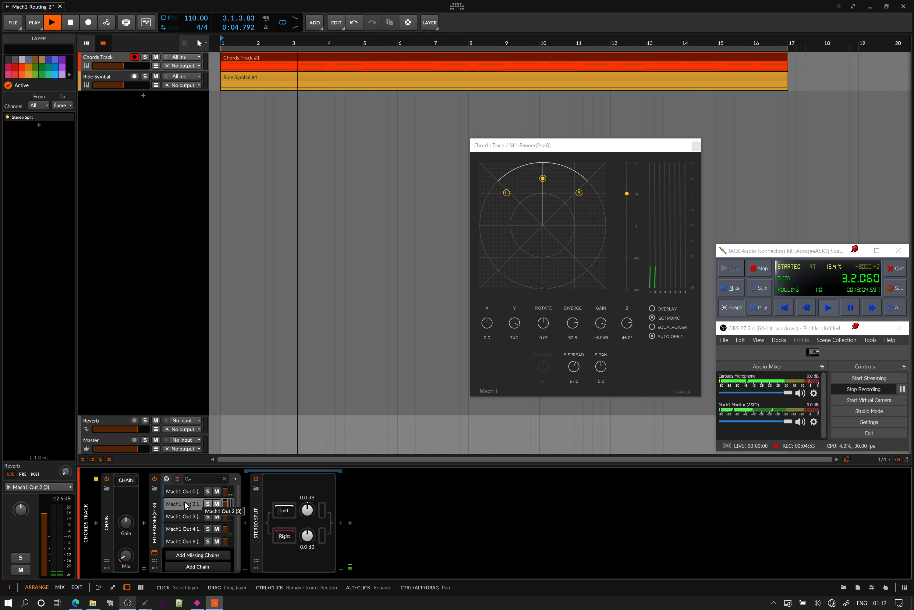
{"action": "left_click", "coordinate": [184, 514]}
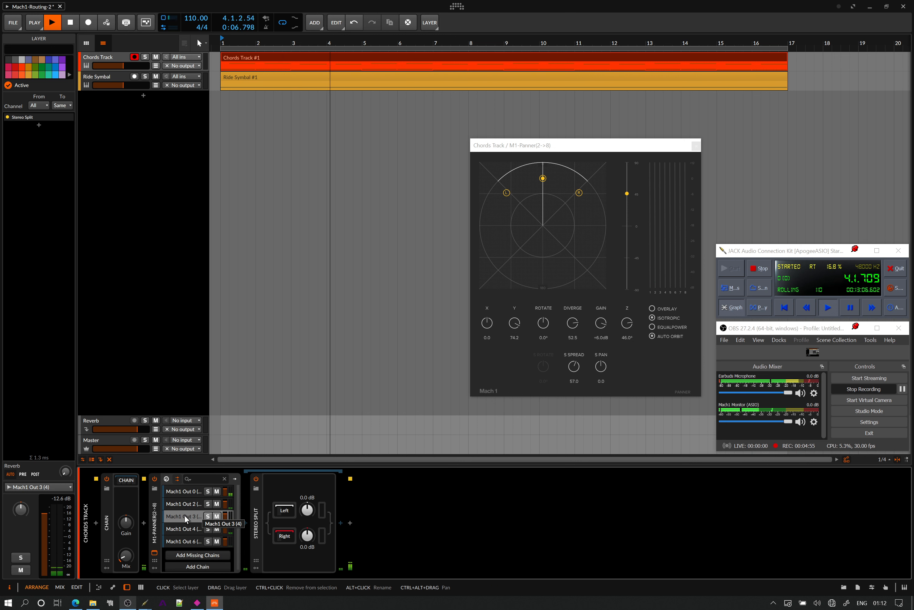
{"action": "left_click", "coordinate": [186, 526]}
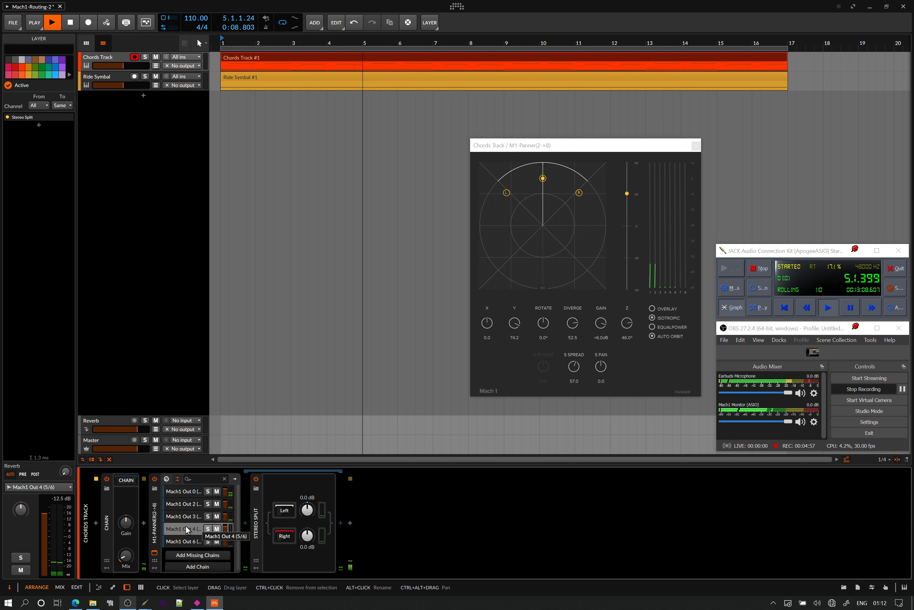
{"action": "left_click", "coordinate": [185, 538]}
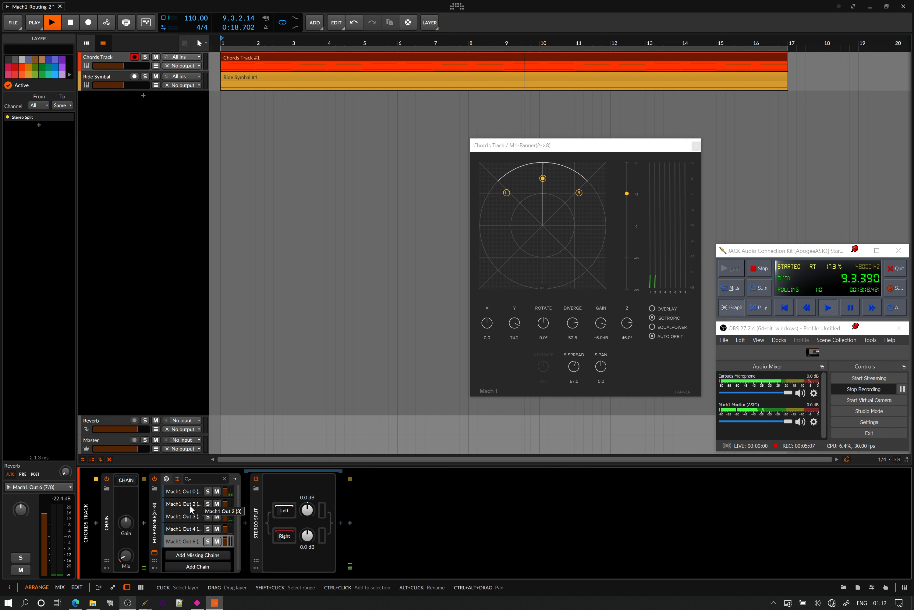
{"action": "left_click", "coordinate": [192, 494]}
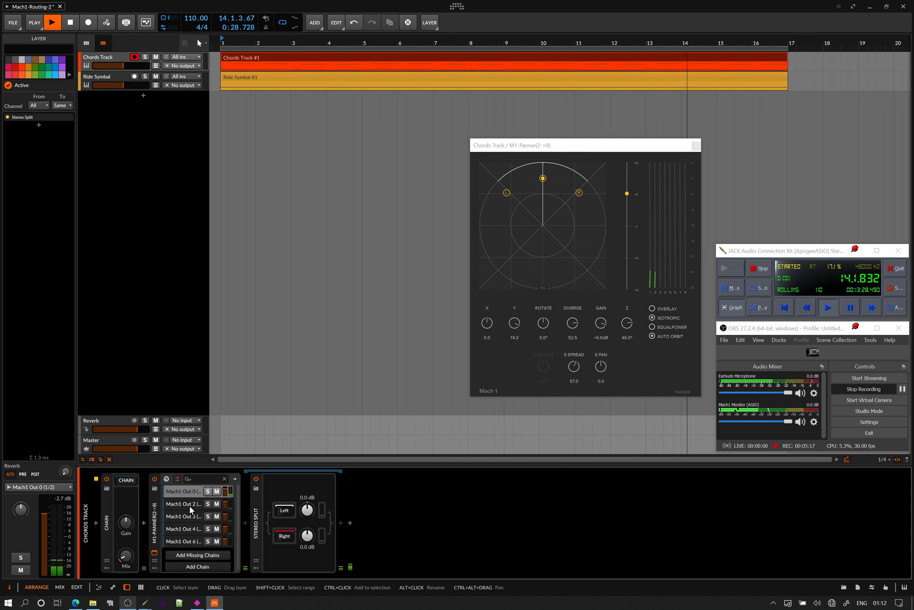
{"action": "left_click", "coordinate": [187, 518]}
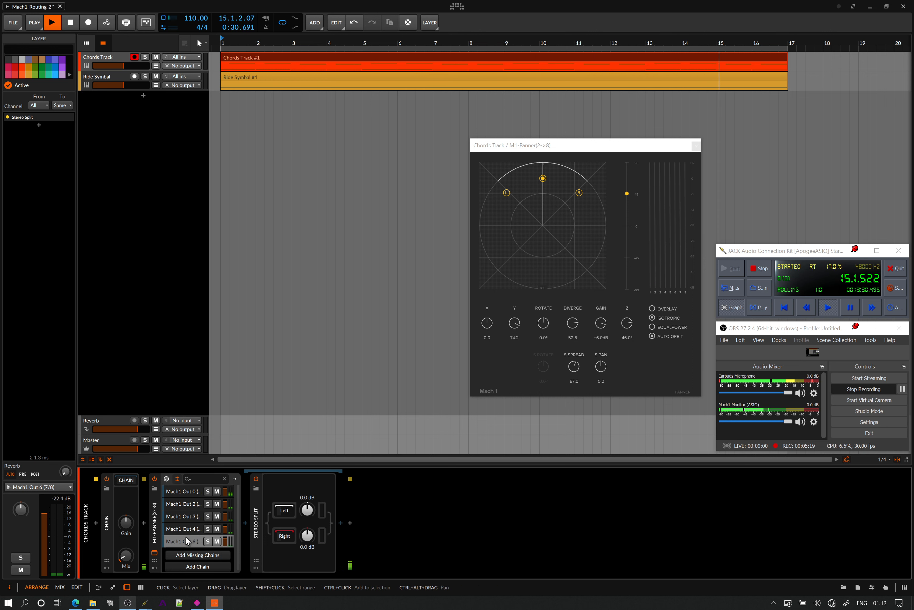
Inspect the HW FX device inside the Left channel of the Stereo Split on the Mach1 Out 0 chain
{"action": "left_click", "coordinate": [194, 490]}
{"action": "left_click", "coordinate": [258, 523]}
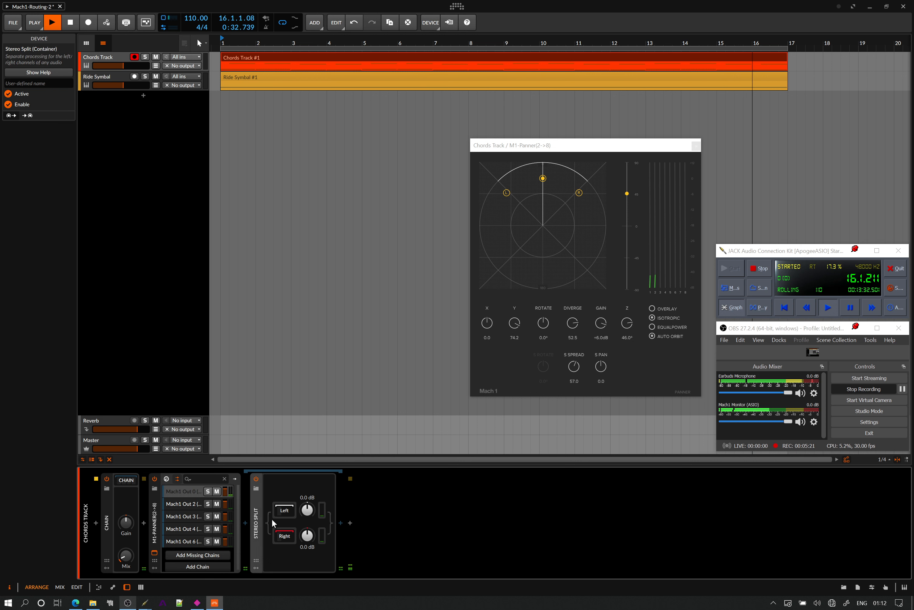
{"action": "left_click", "coordinate": [287, 511]}
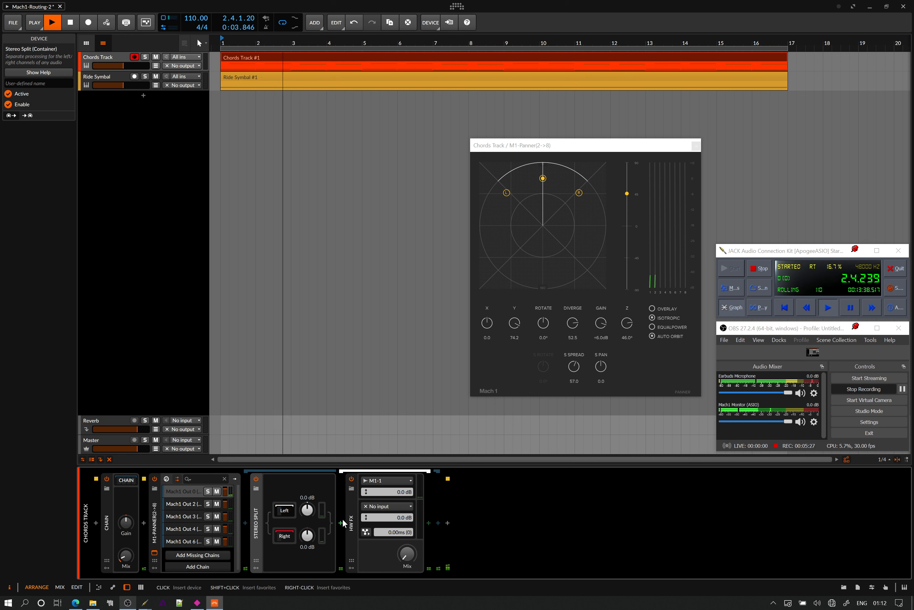
{"action": "left_click", "coordinate": [353, 509]}
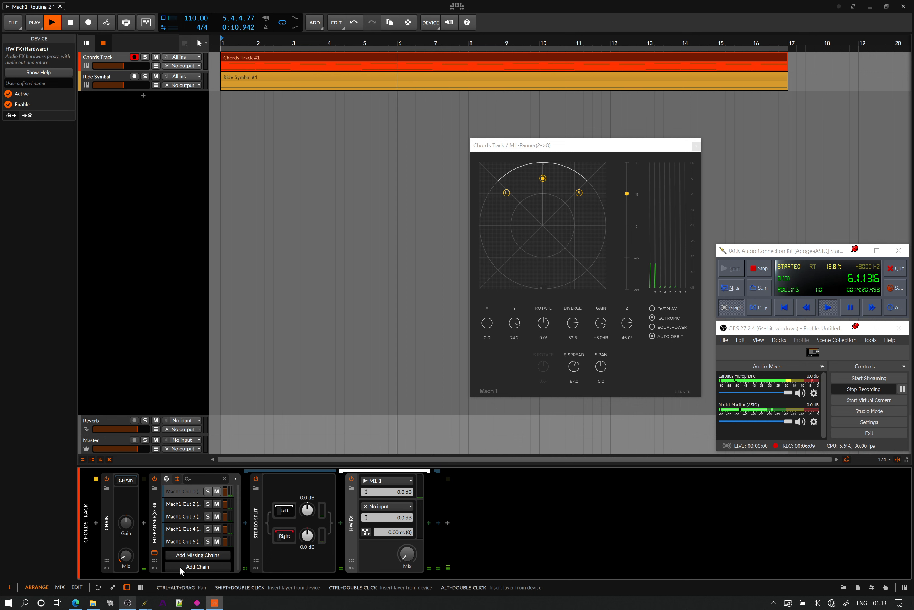
Check the M1-1 to M1-8 output busses in the audio settings, and close the settings
{"action": "left_click", "coordinate": [458, 11]}
{"action": "left_click", "coordinate": [457, 11]}
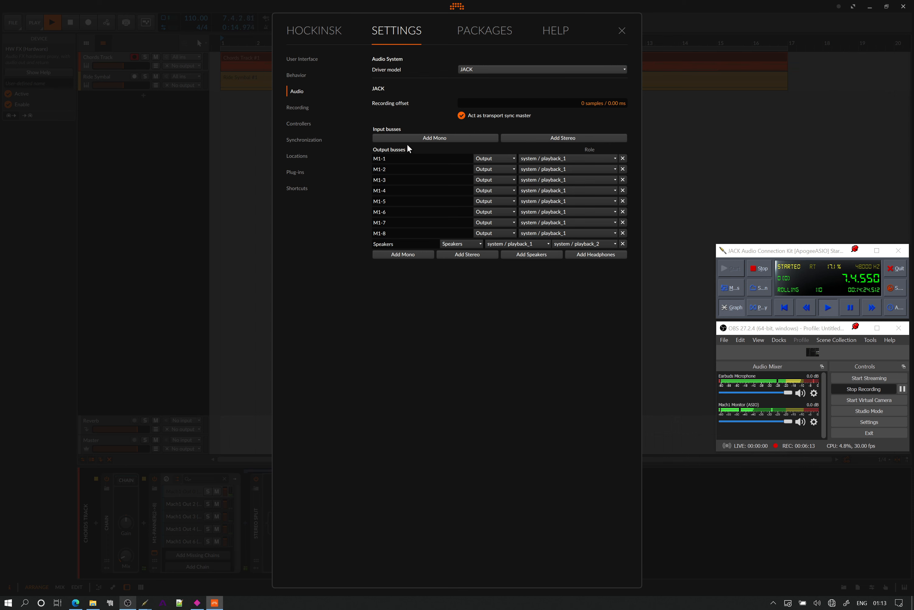
{"action": "left_click", "coordinate": [622, 31]}
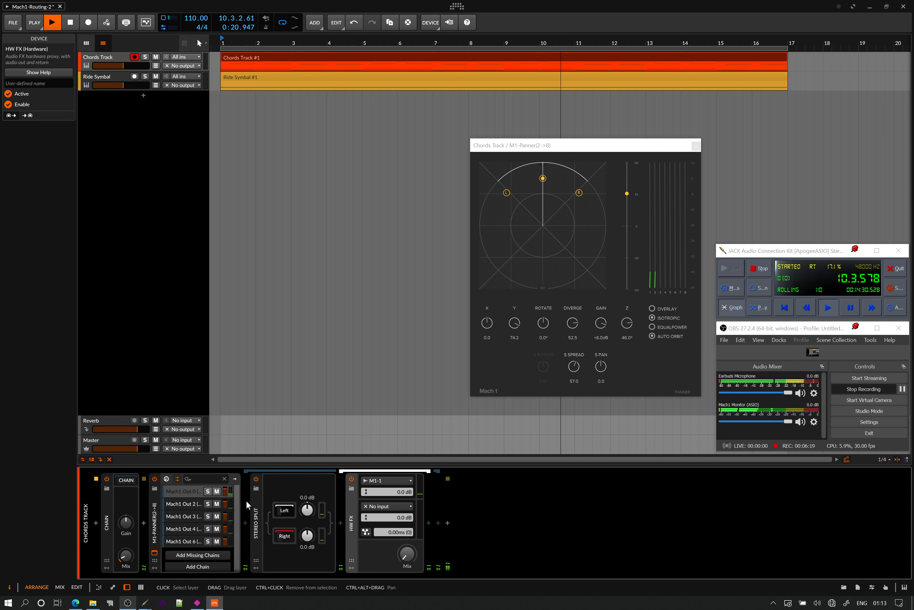
Review the output choices of the Left channel's HW FX, and show the HW FX of the Stereo Split's Right channel
{"action": "left_click", "coordinate": [370, 480]}
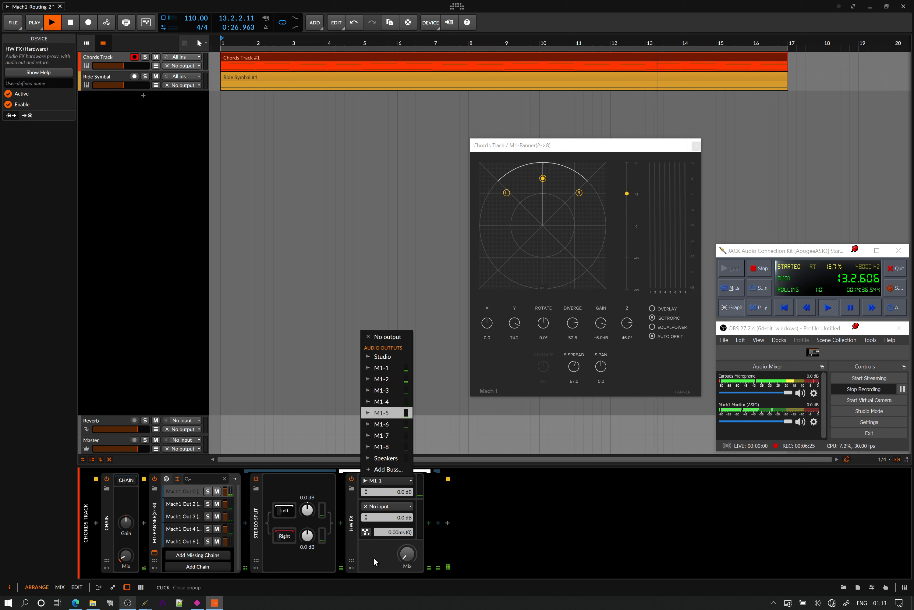
{"action": "left_click", "coordinate": [353, 554]}
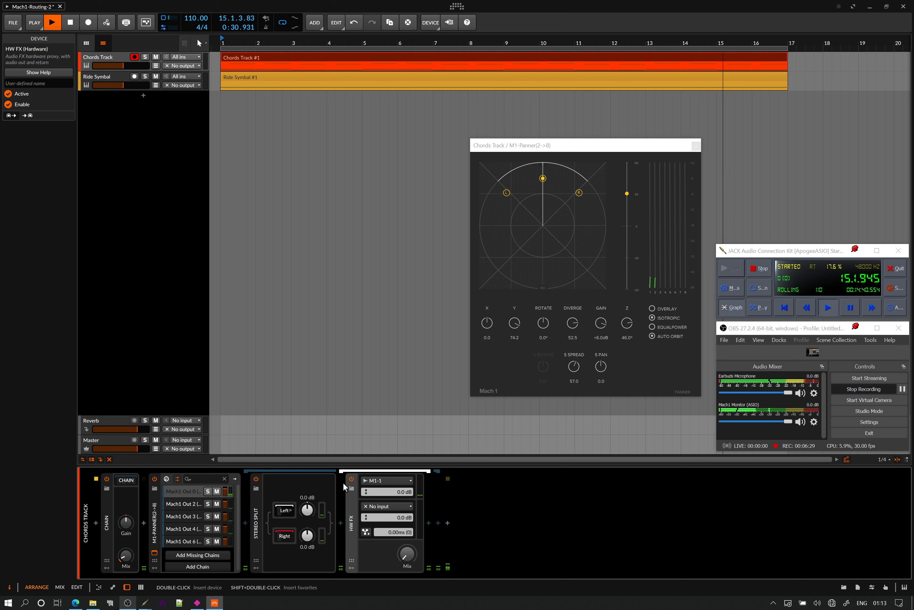
{"action": "left_click", "coordinate": [289, 534]}
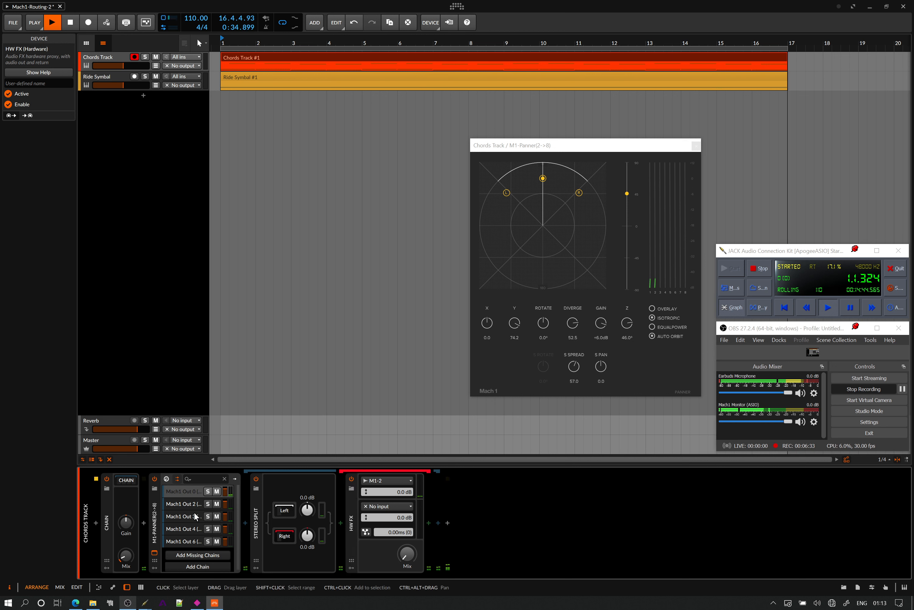
Inspect the HW FX output on the Left channel of Mach1 Out 2 and the Right channel of Mach1 Out 6
{"action": "left_click", "coordinate": [182, 505]}
{"action": "left_click", "coordinate": [282, 511]}
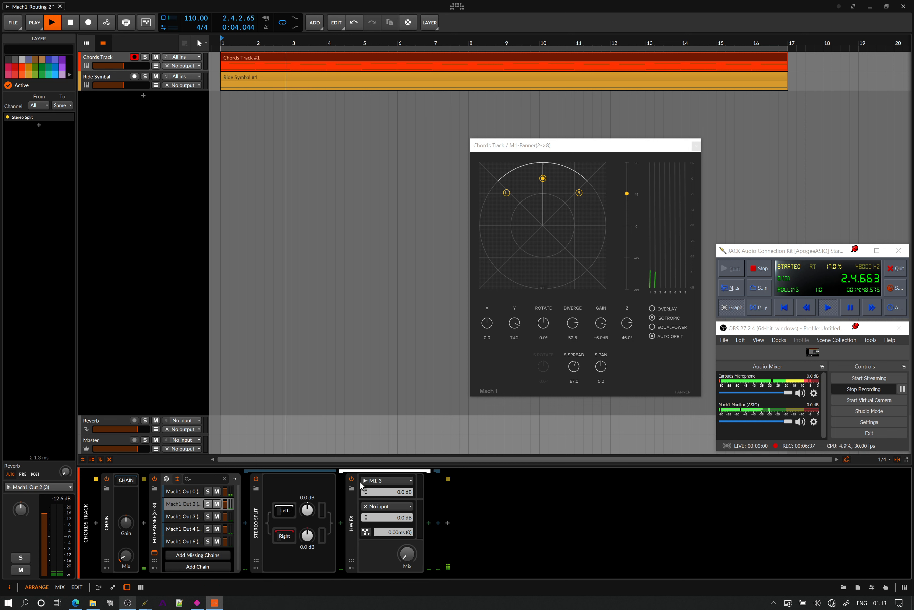
{"action": "left_click", "coordinate": [181, 542]}
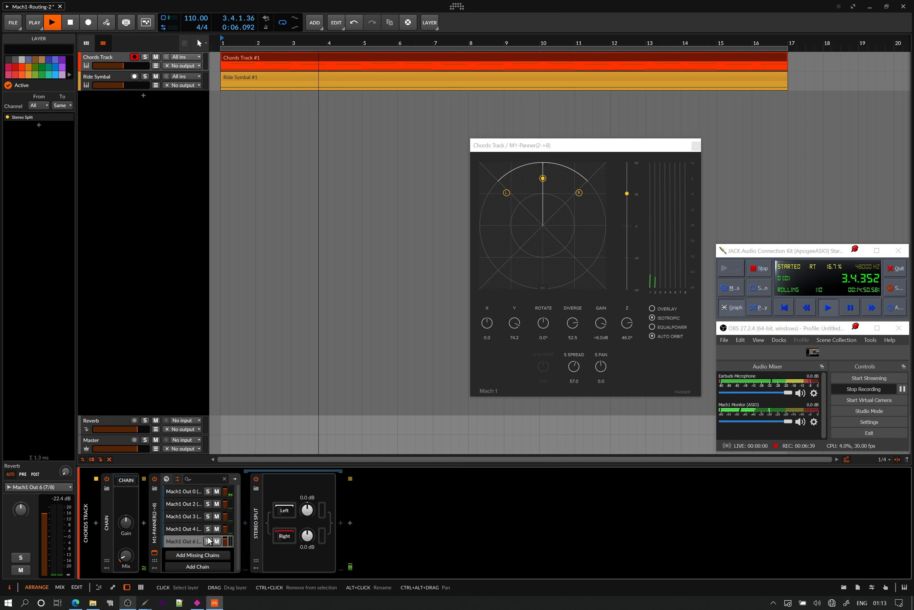
{"action": "left_click", "coordinate": [284, 535]}
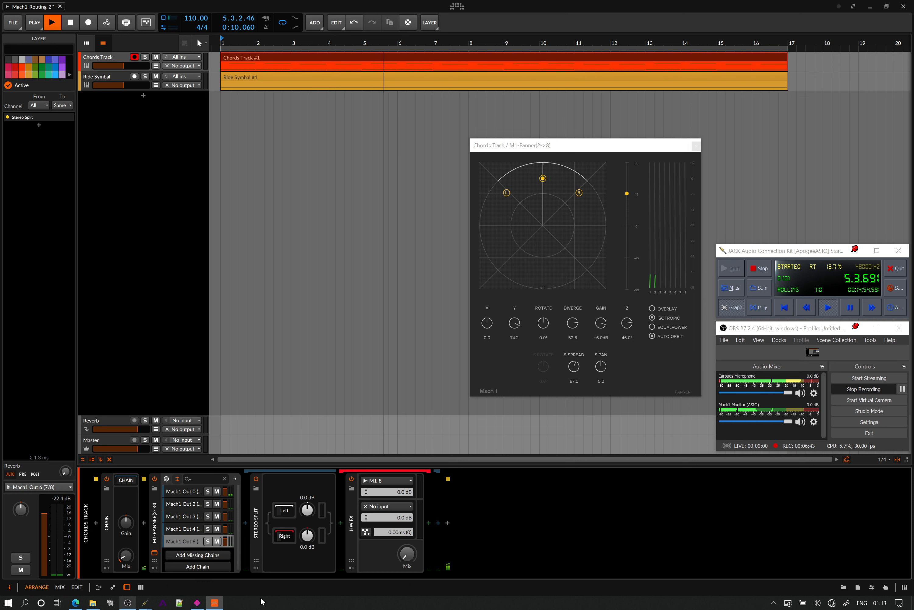
Bring up the M1-Monitor, try its yaw at about 282° and 26°, reset it to 0°, and minimize the monitor
{"action": "left_click", "coordinate": [197, 603]}
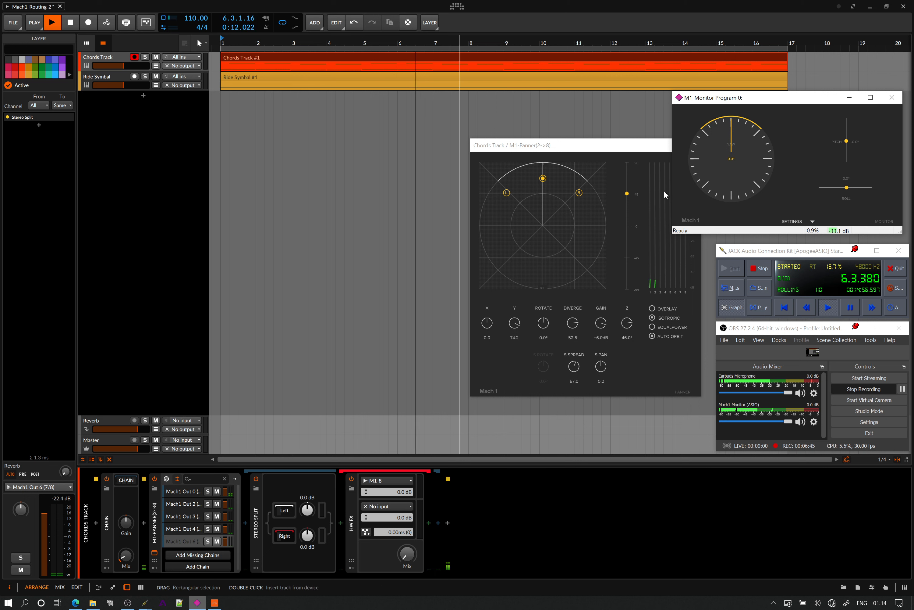
{"action": "left_click_drag", "start_coordinate": [792, 104], "coordinate": [623, 55]}
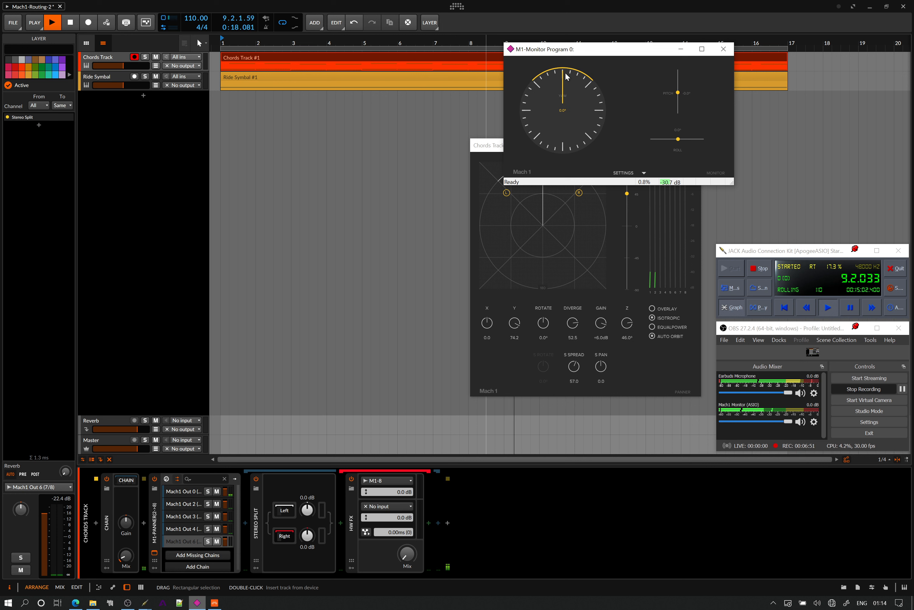
{"action": "left_click_drag", "start_coordinate": [565, 72], "coordinate": [534, 183]}
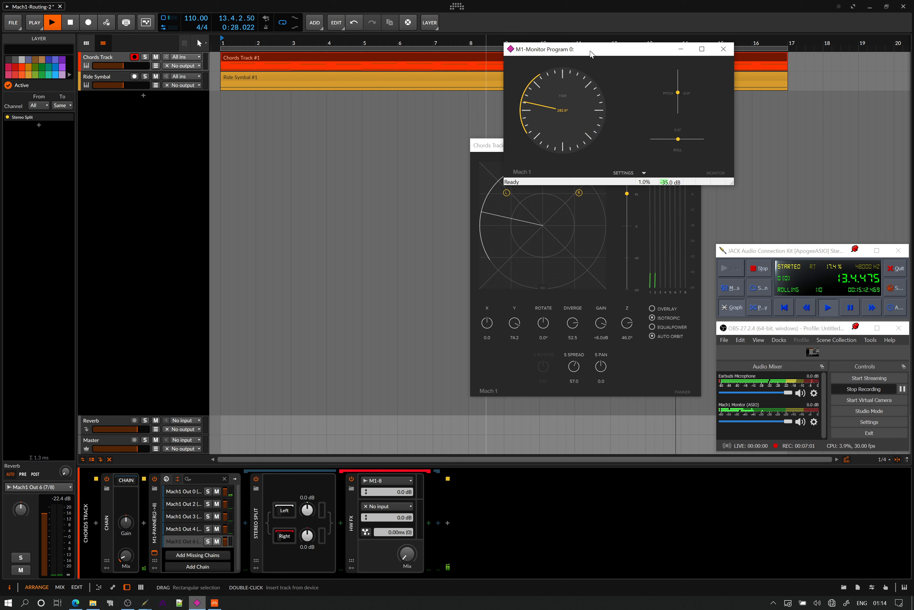
{"action": "left_click_drag", "start_coordinate": [590, 51], "coordinate": [690, 53]}
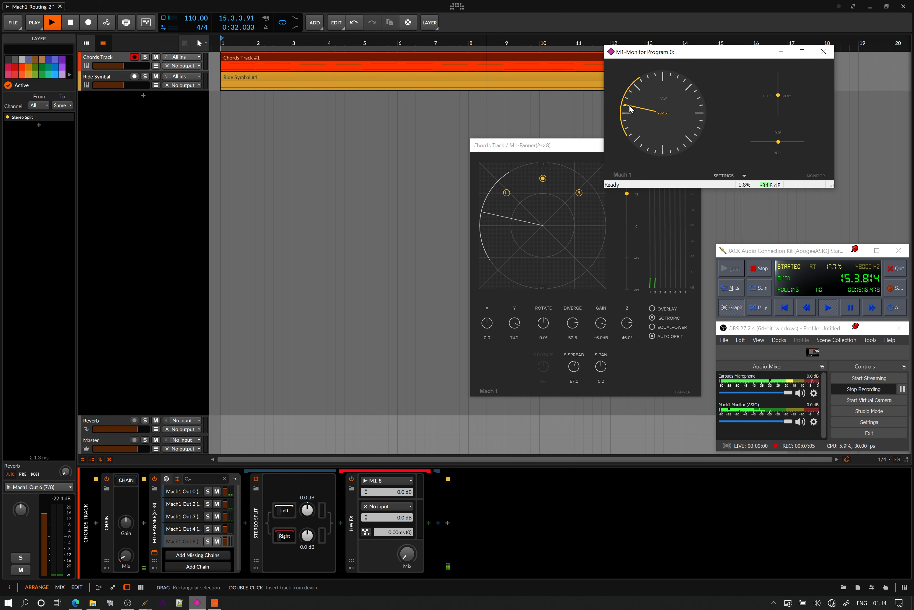
{"action": "left_click_drag", "start_coordinate": [629, 104], "coordinate": [667, 81]}
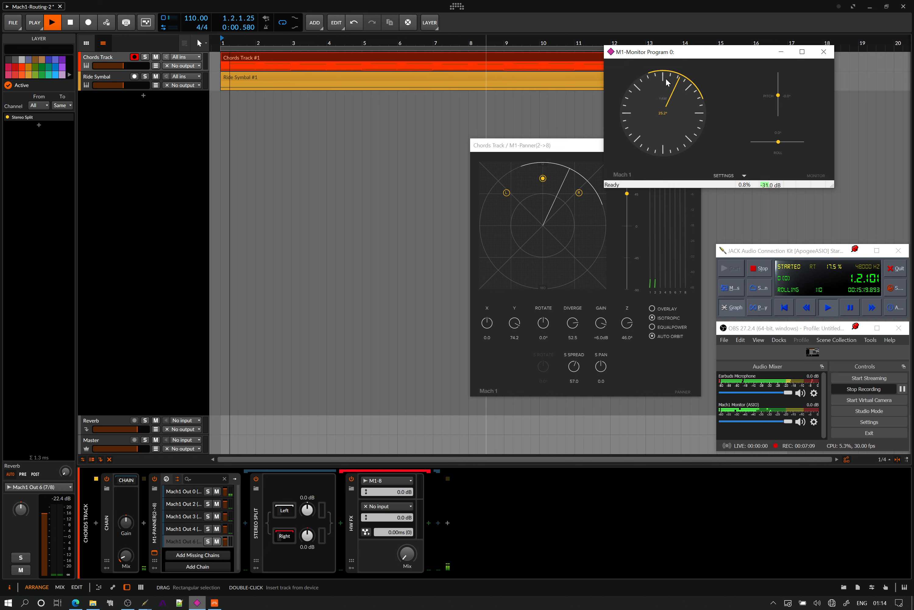
{"action": "double_click", "coordinate": [687, 78]}
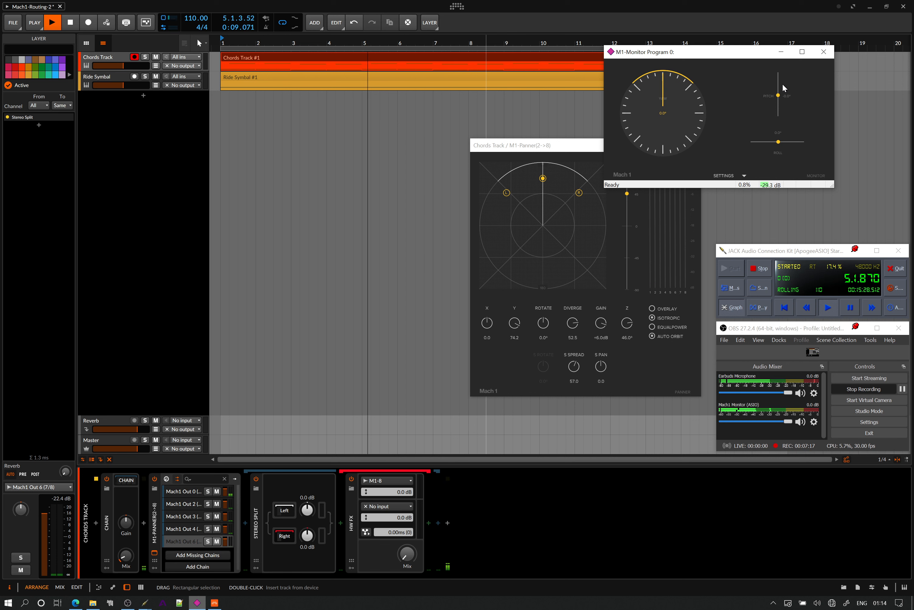
{"action": "left_click", "coordinate": [781, 52]}
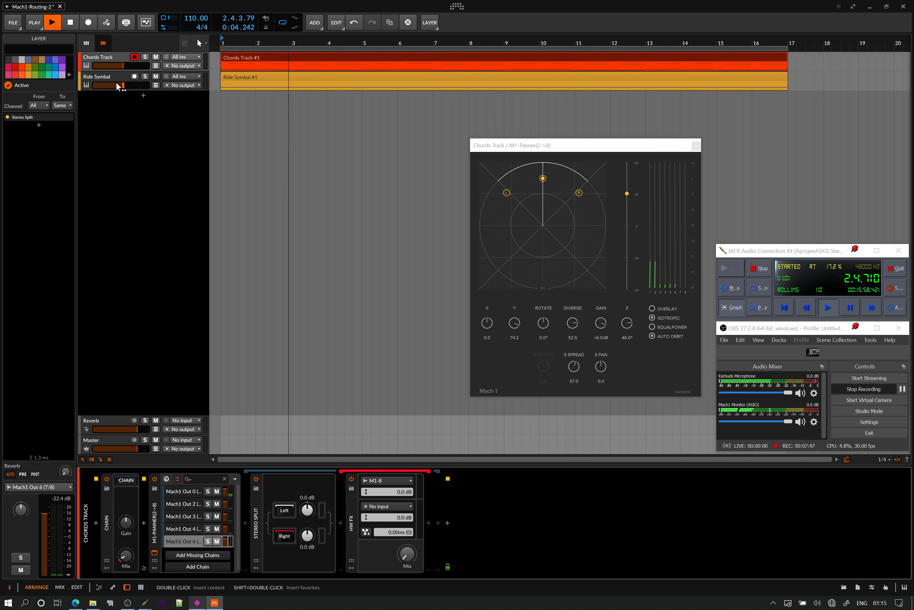
Select the Ride Symbal track and try M1-1 as its output
{"action": "left_click", "coordinate": [106, 74]}
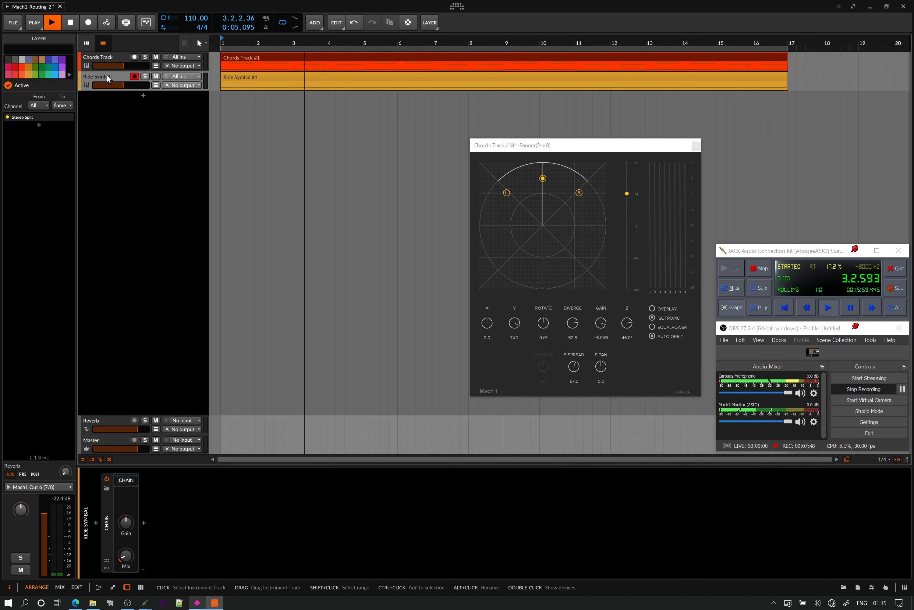
{"action": "left_click", "coordinate": [248, 77]}
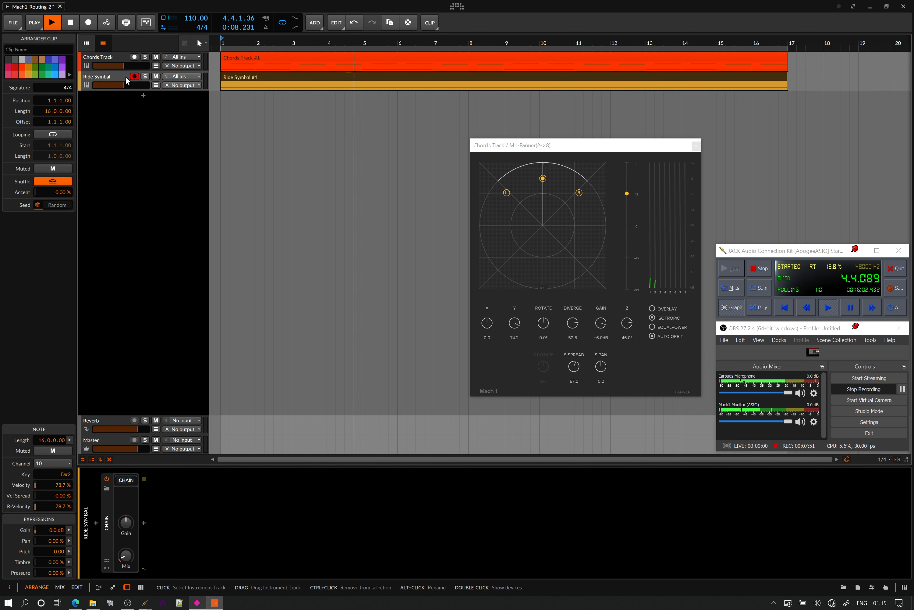
{"action": "left_click", "coordinate": [115, 76]}
{"action": "left_click", "coordinate": [187, 84]}
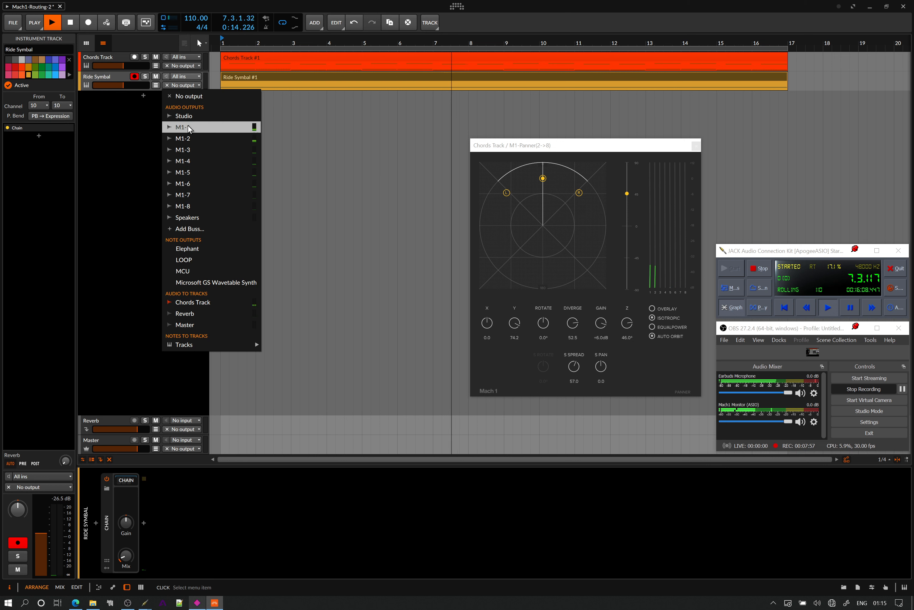
{"action": "left_click", "coordinate": [188, 128]}
{"action": "left_click", "coordinate": [166, 75]}
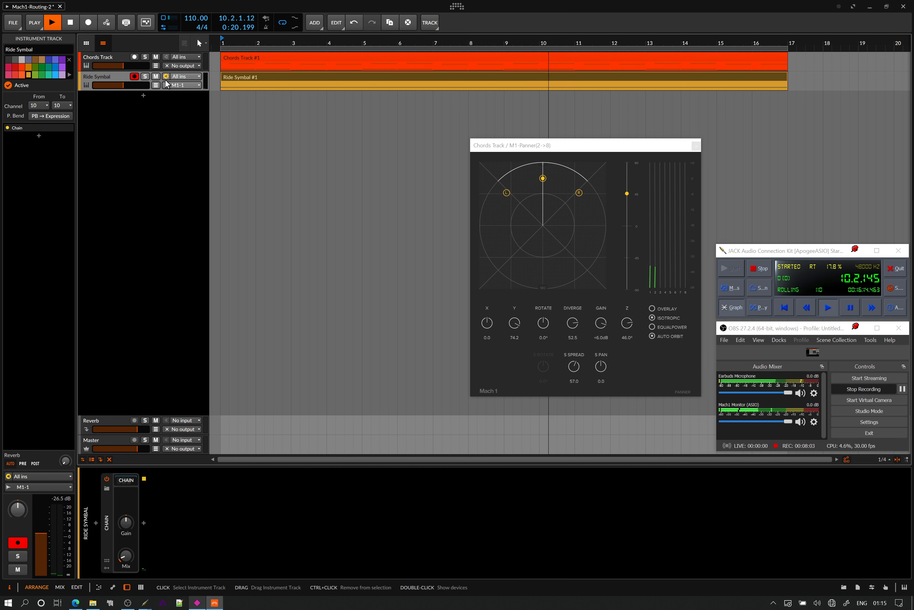
Try M1-2 as the Ride Symbal track's output, and set it back to No output
{"action": "left_click", "coordinate": [180, 85]}
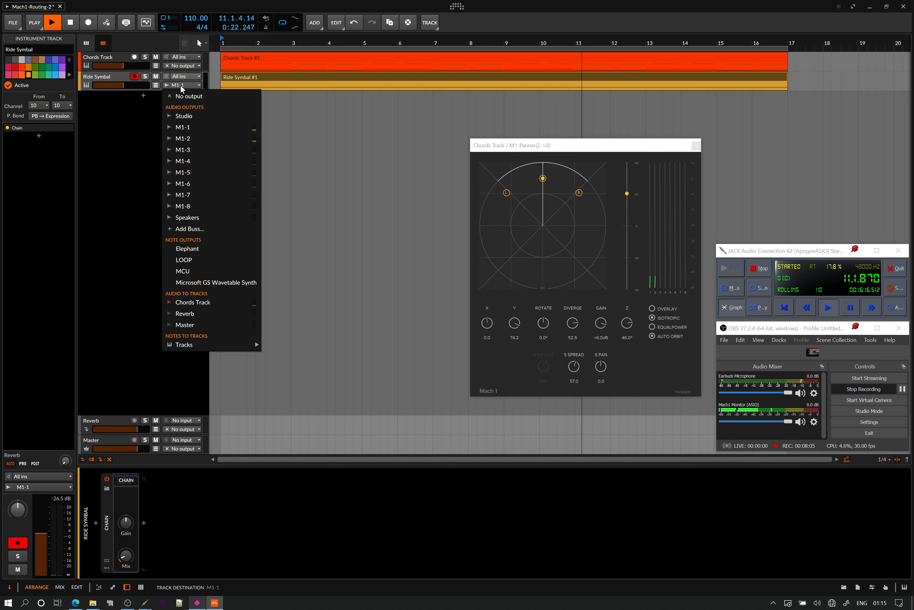
{"action": "left_click", "coordinate": [178, 139]}
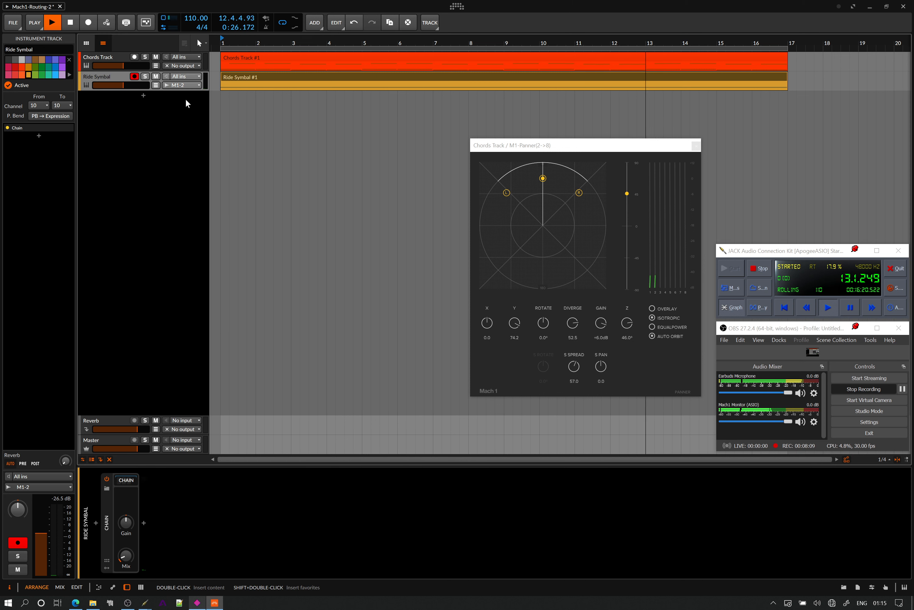
{"action": "left_click", "coordinate": [183, 85]}
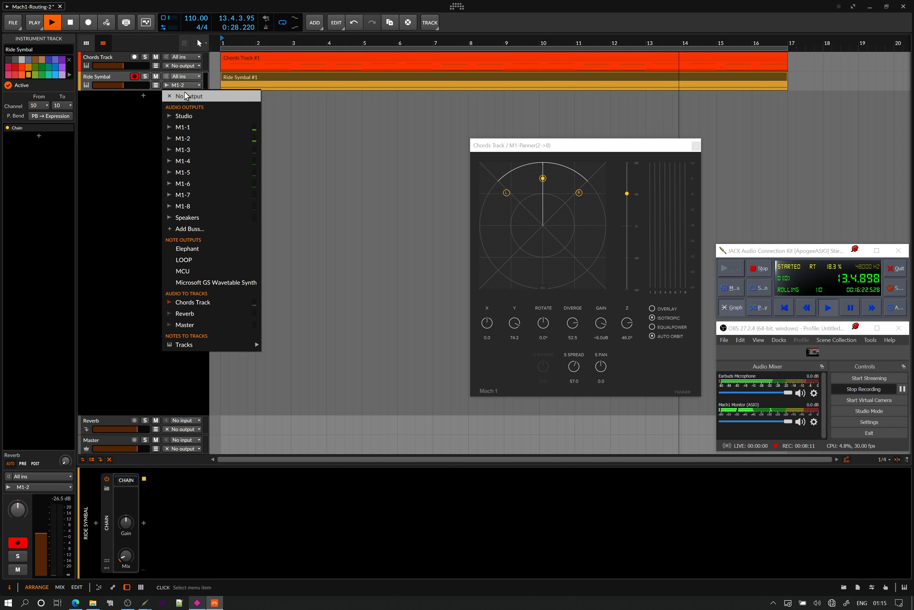
{"action": "left_click", "coordinate": [186, 96]}
Examine the notes of the Ride Symbal #1 clip in an enlarged note editor, and return to the track's devices
{"action": "left_click", "coordinate": [252, 73]}
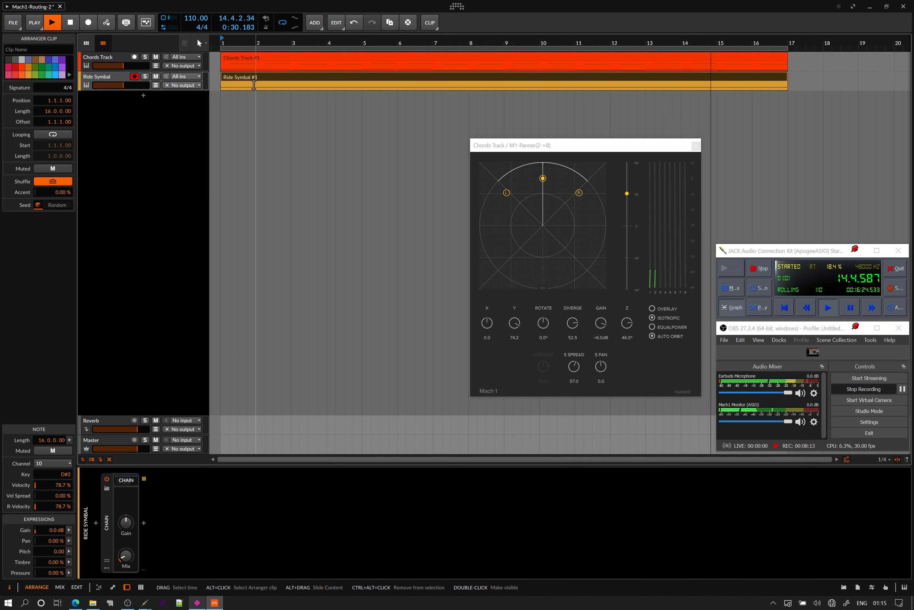
{"action": "double_click", "coordinate": [250, 78]}
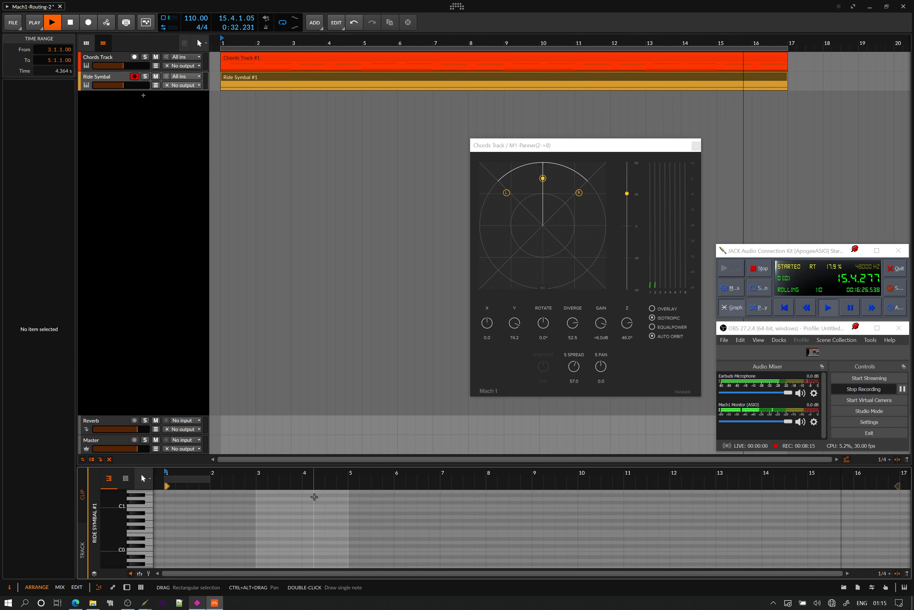
{"action": "left_click_drag", "start_coordinate": [321, 465], "coordinate": [345, 267]}
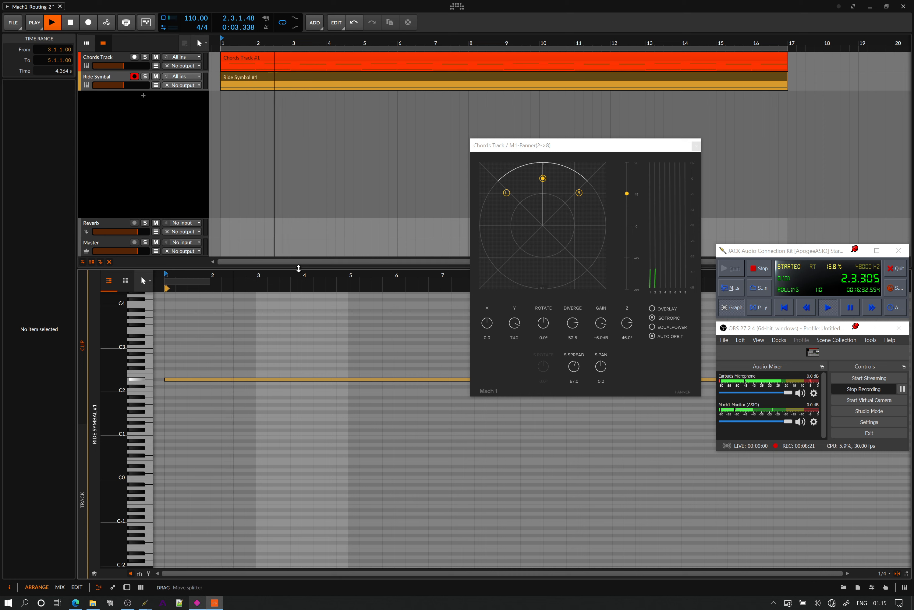
{"action": "left_click_drag", "start_coordinate": [299, 268], "coordinate": [299, 430]}
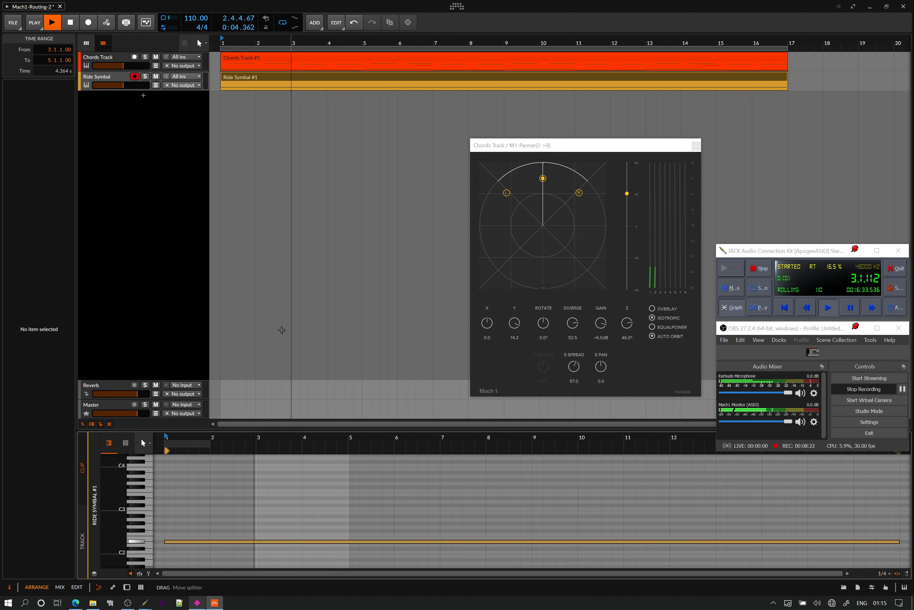
{"action": "left_click", "coordinate": [127, 587]}
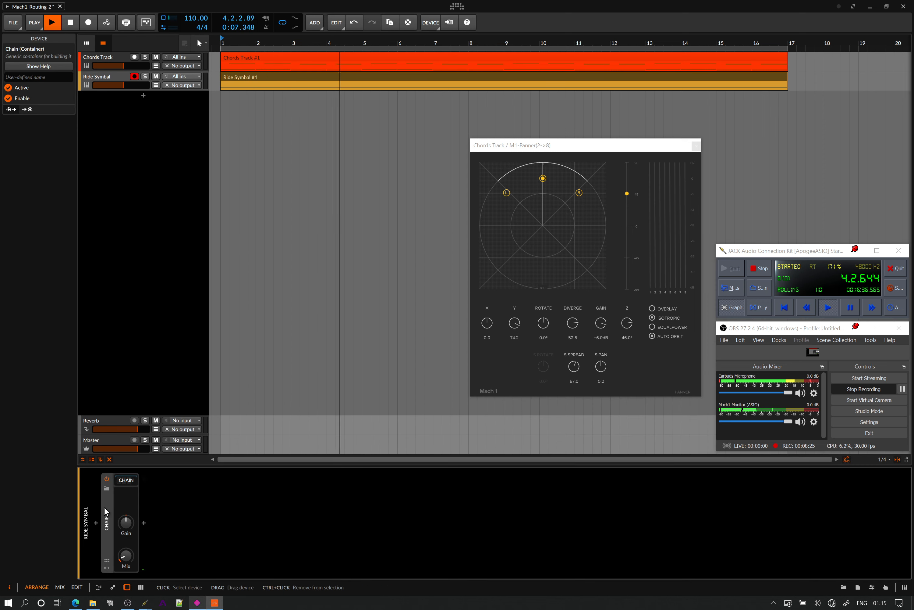
Review the Note Repeats, Humanize and S-YXG50 devices inside the Ride Symbal track's Chain, and collapse the Chain
{"action": "left_click", "coordinate": [125, 481]}
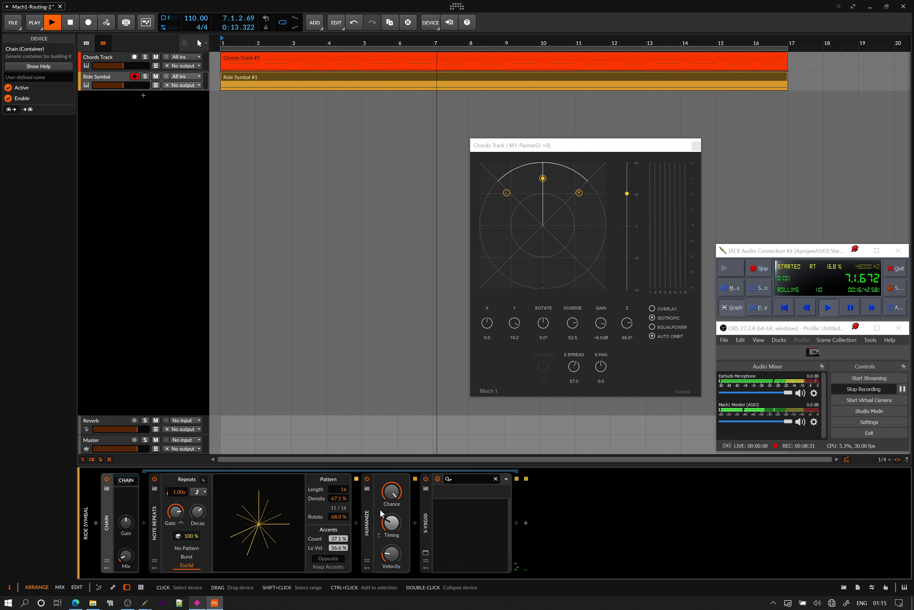
{"action": "left_click", "coordinate": [367, 509]}
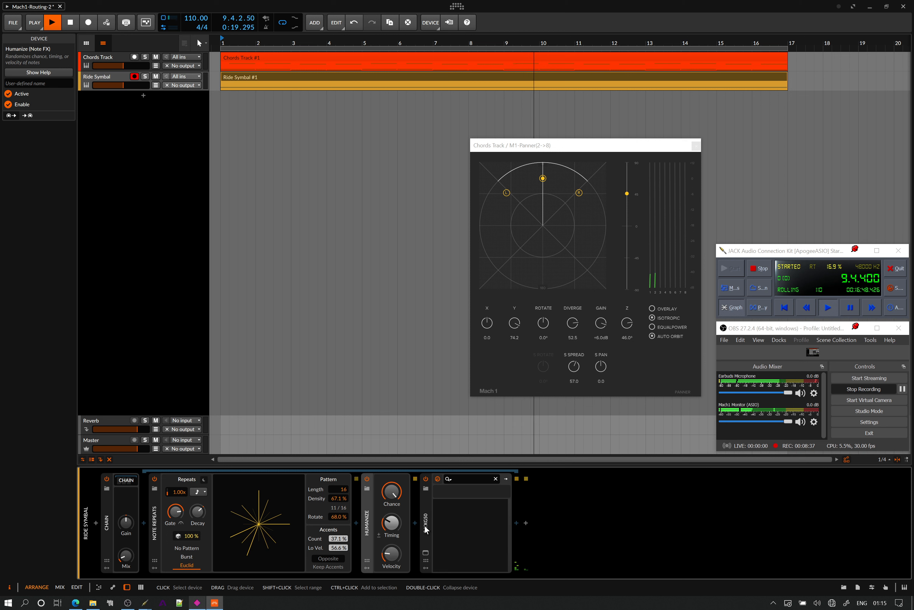
{"action": "left_click", "coordinate": [118, 480]}
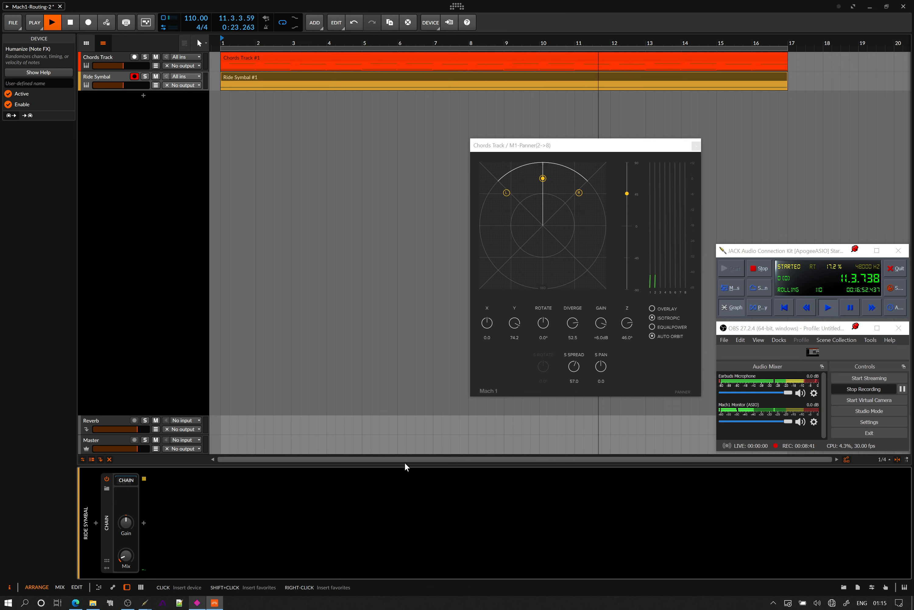
Close the M1-Panner window and copy the M1-Panner device with its output chains from the Chords Track
{"action": "left_click", "coordinate": [695, 146]}
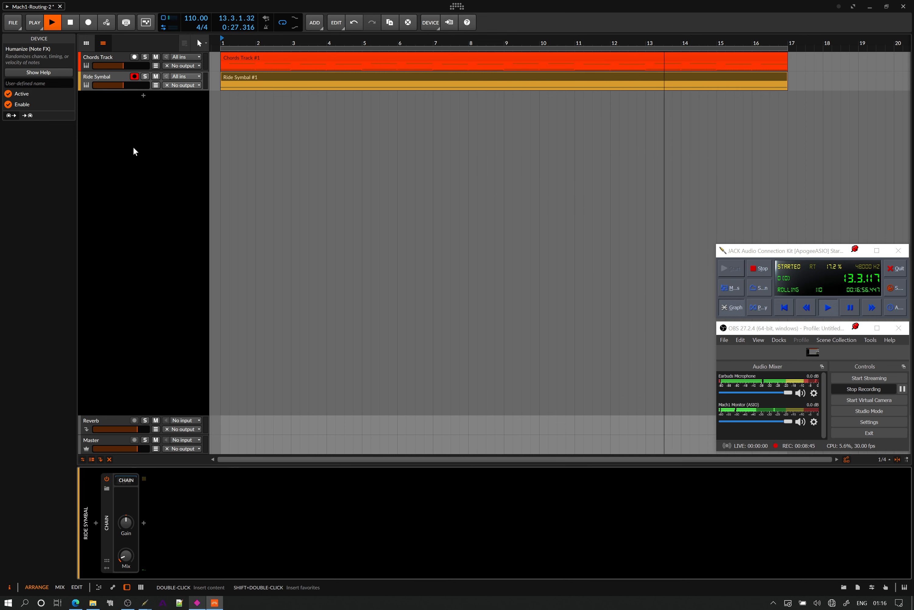
{"action": "left_click", "coordinate": [114, 57]}
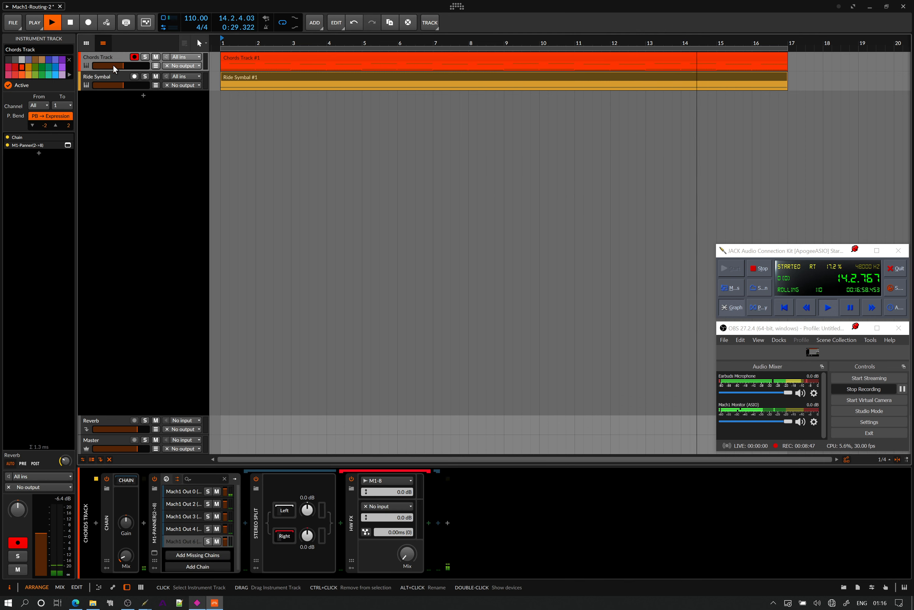
{"action": "left_click", "coordinate": [125, 481]}
{"action": "left_click", "coordinate": [126, 480]}
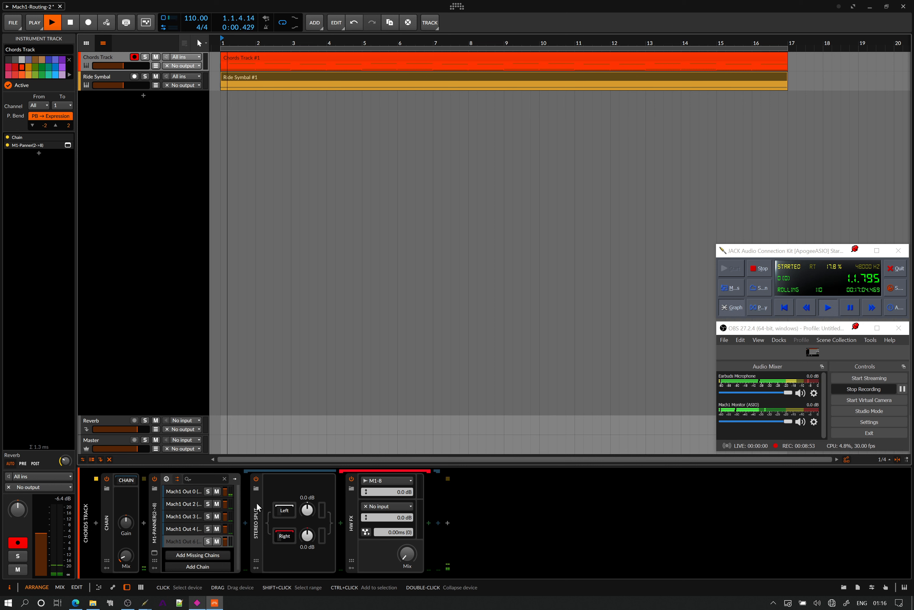
{"action": "left_click", "coordinate": [156, 502]}
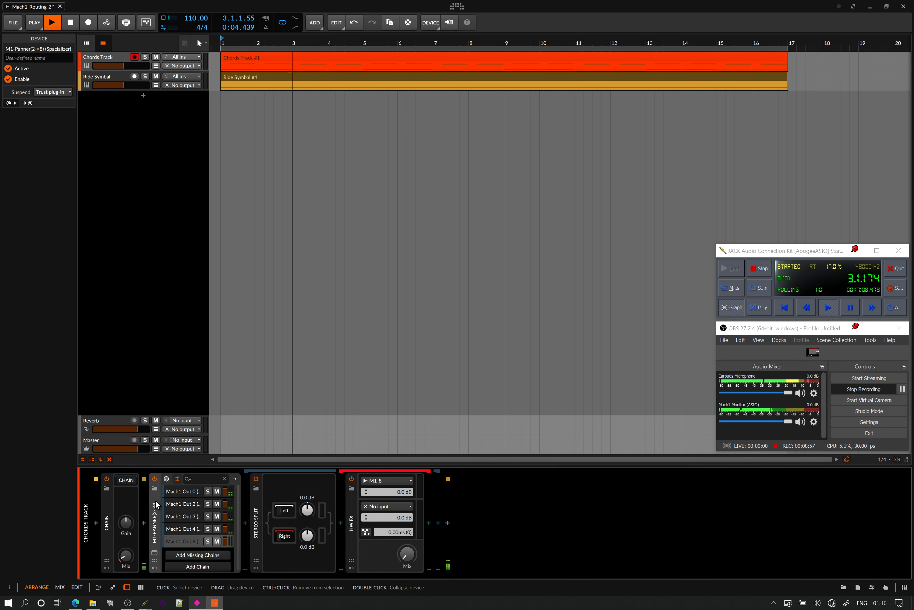
{"action": "right_click", "coordinate": [157, 504]}
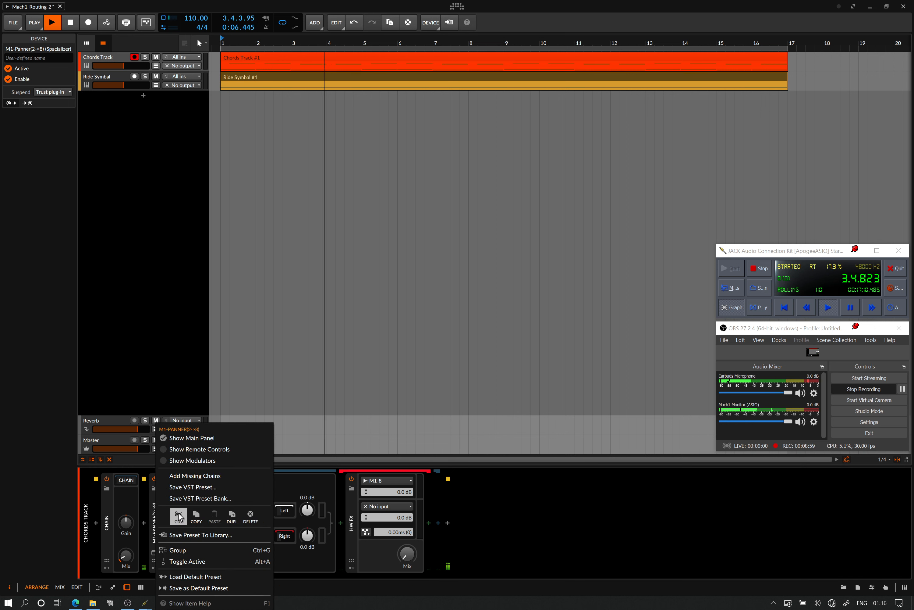
{"action": "left_click", "coordinate": [196, 517]}
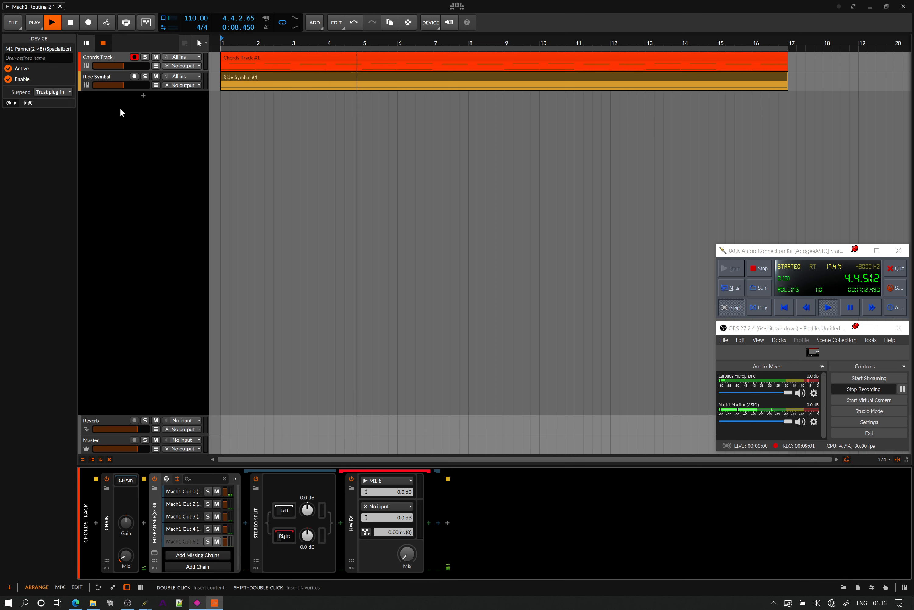
Paste the M1-Panner after Humanize in the Ride Symbal track's Chain, and expand the Chain to show it
{"action": "left_click", "coordinate": [114, 78]}
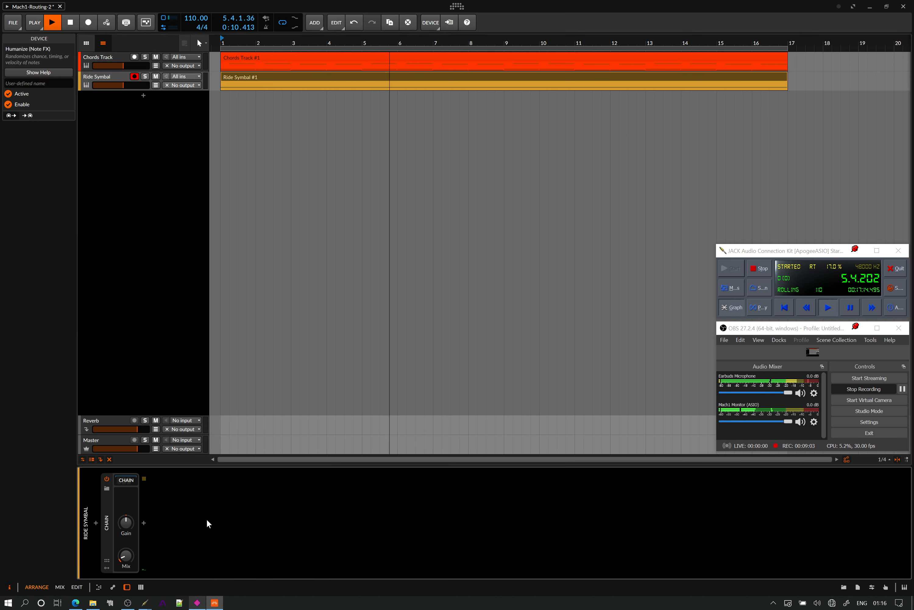
{"action": "right_click", "coordinate": [262, 513]}
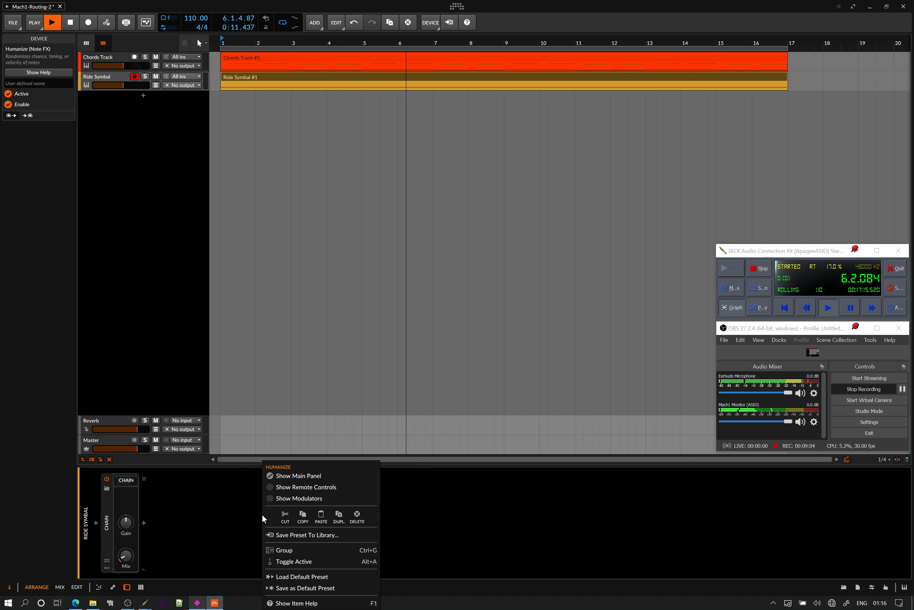
{"action": "left_click", "coordinate": [319, 516]}
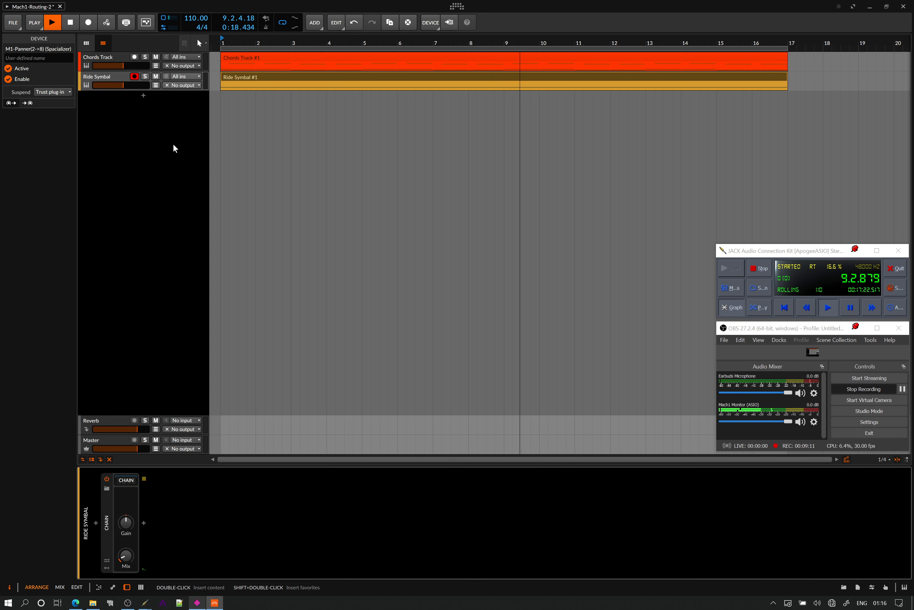
{"action": "left_click", "coordinate": [128, 484]}
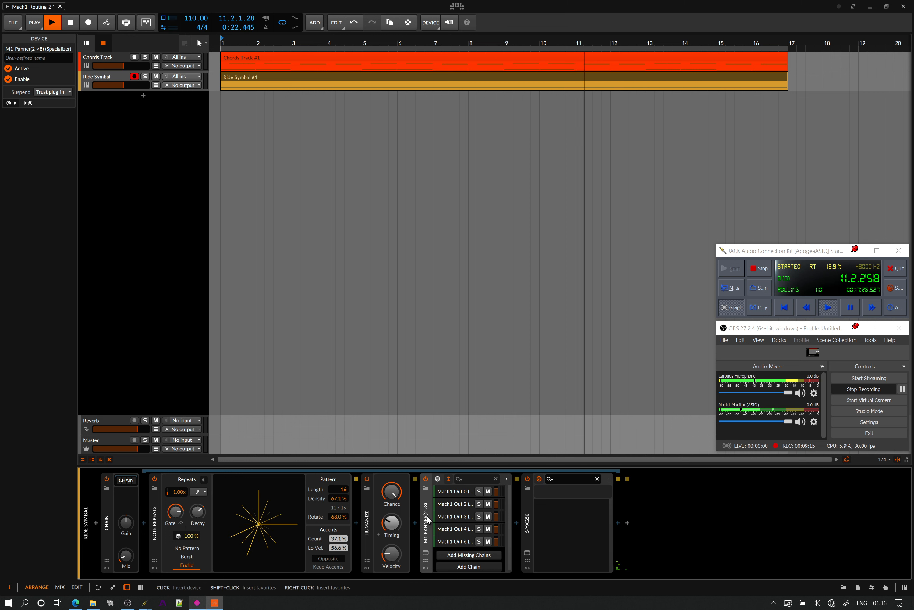
Move the M1-Panner out of the Ride Symbal track's Chain to directly after it, collapse the Chain, and show the Mach1 Out 0 chain
{"action": "left_click_drag", "start_coordinate": [425, 517], "coordinate": [727, 522]}
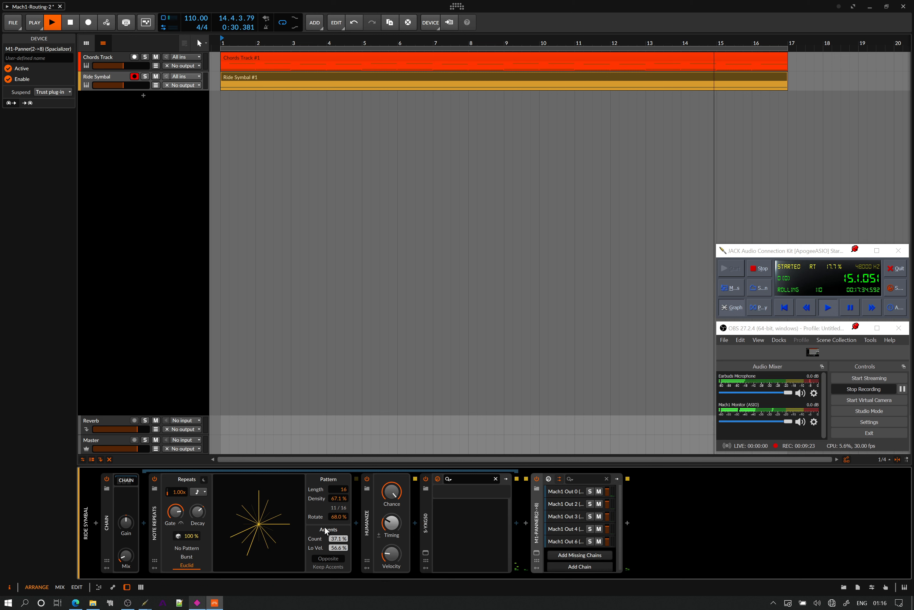
{"action": "key", "text": "Delete"}
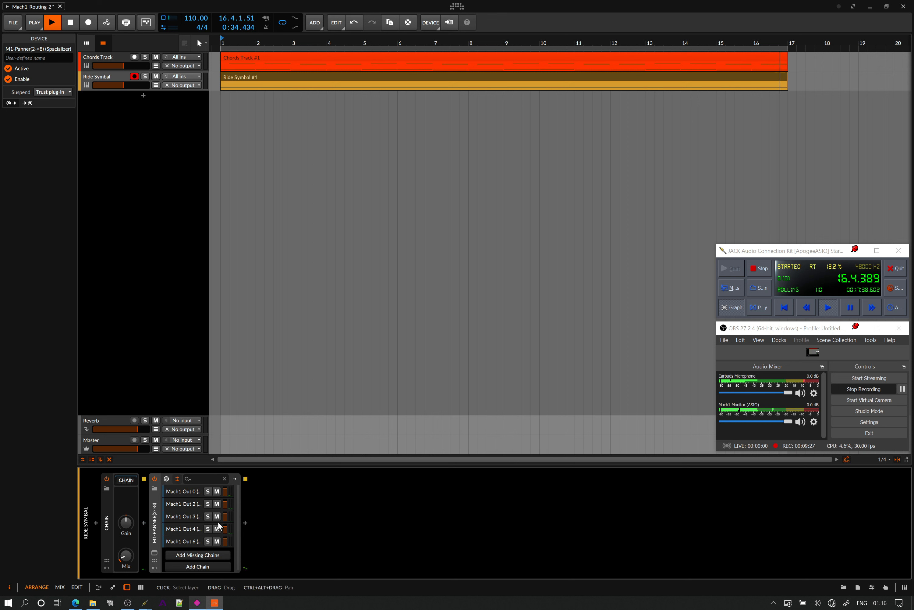
{"action": "left_click", "coordinate": [181, 487]}
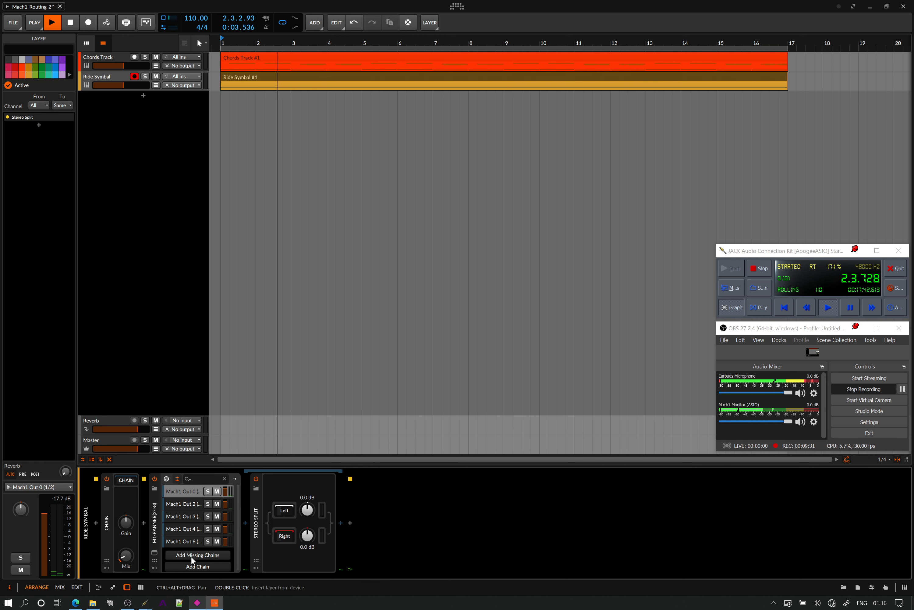
Try different Rotate values in the Ride Symbal M1-Panner, reset Rotate to 0.0°, and close its window
{"action": "left_click", "coordinate": [155, 552]}
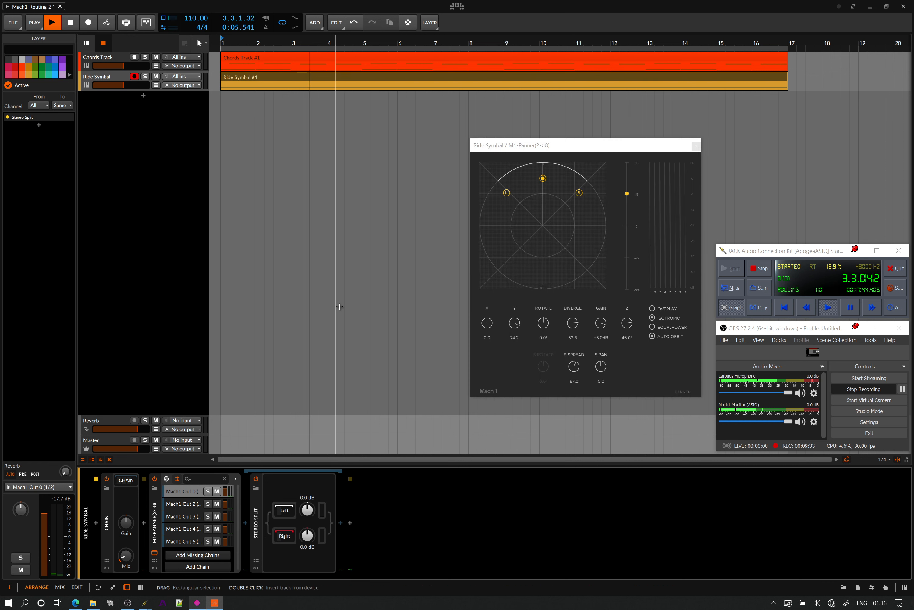
{"action": "left_click", "coordinate": [543, 322]}
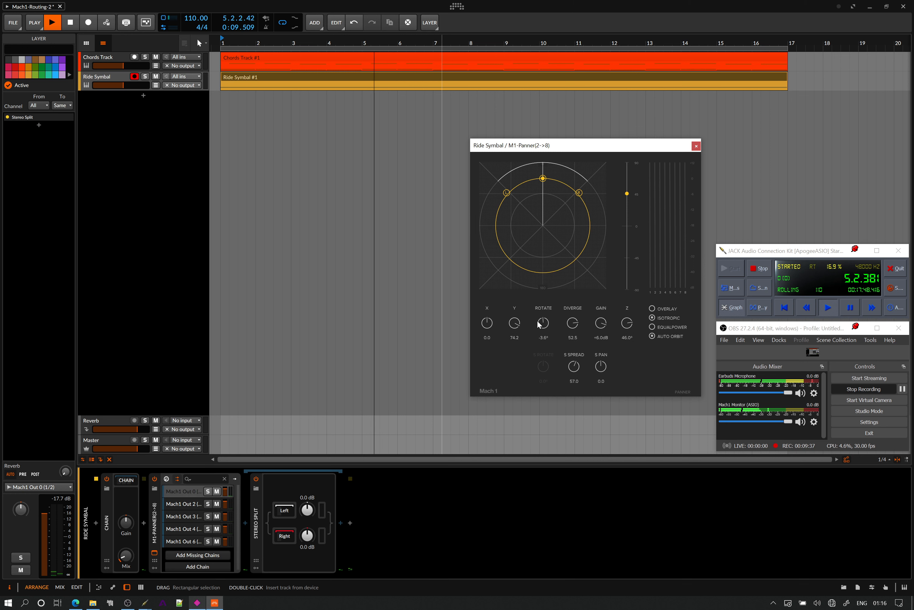
{"action": "left_click_drag", "start_coordinate": [543, 323], "coordinate": [475, 406]}
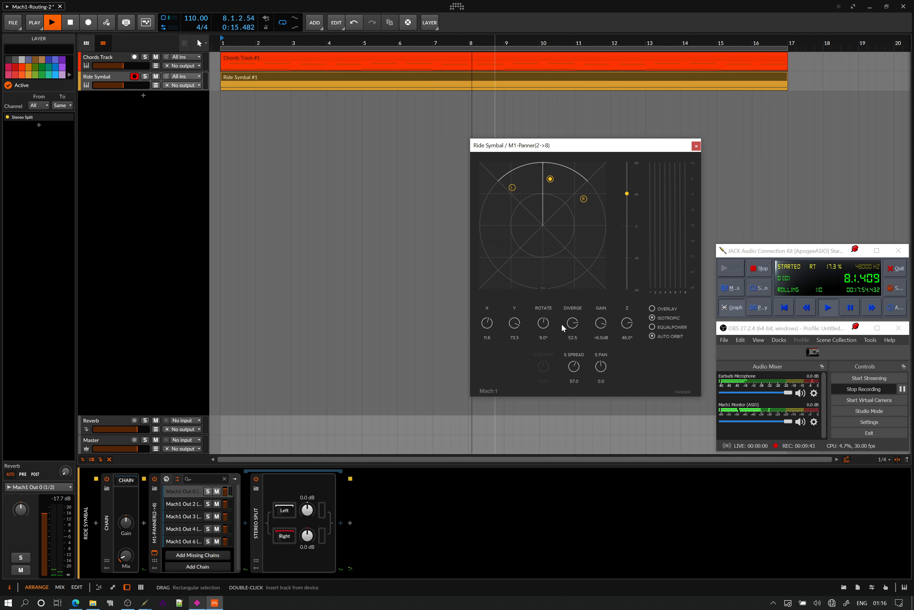
{"action": "double_click", "coordinate": [546, 323]}
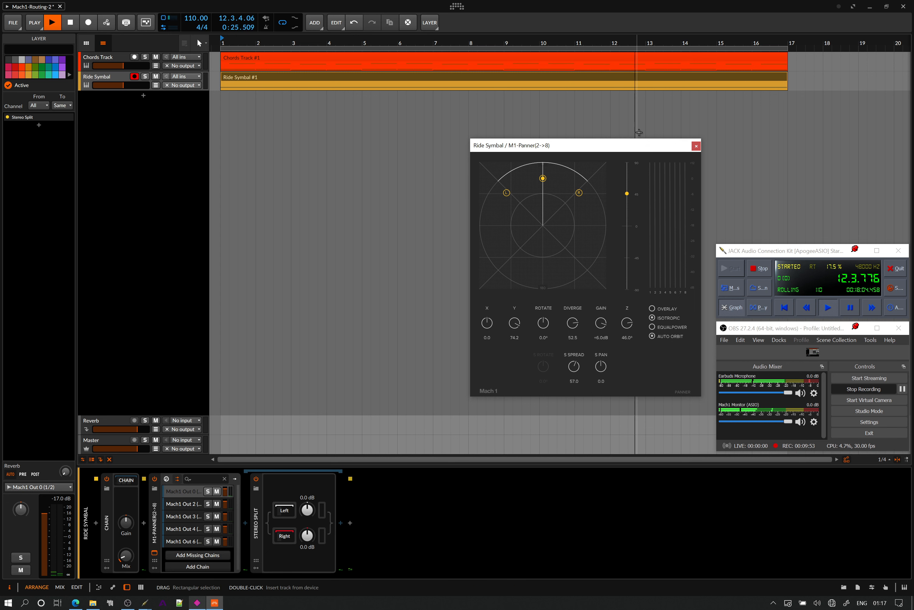
{"action": "left_click", "coordinate": [695, 146]}
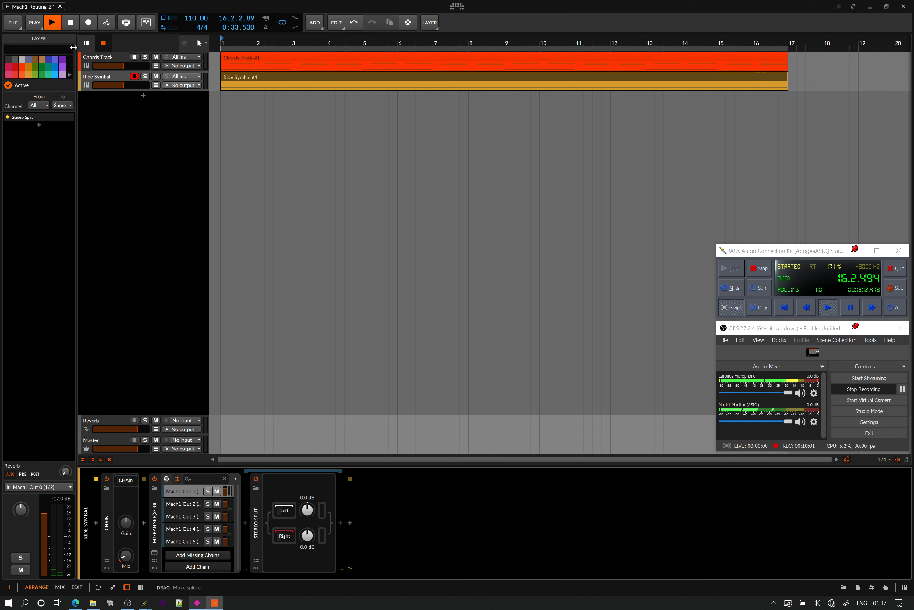
Inspect the Galactic device on the Reverb effect track, and raise the Chords Track's send to Reverb
{"action": "left_click", "coordinate": [100, 53]}
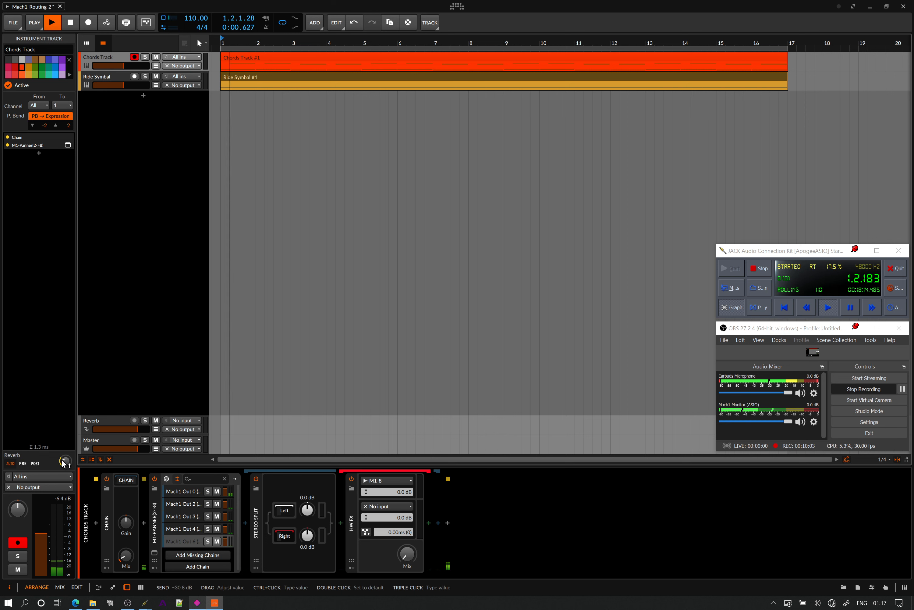
{"action": "left_click", "coordinate": [97, 421]}
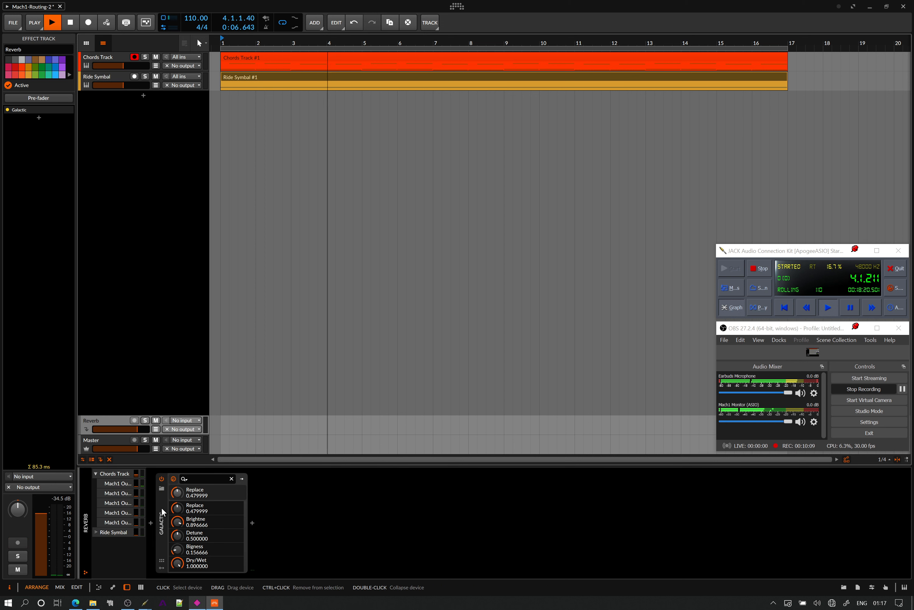
{"action": "left_click", "coordinate": [161, 523]}
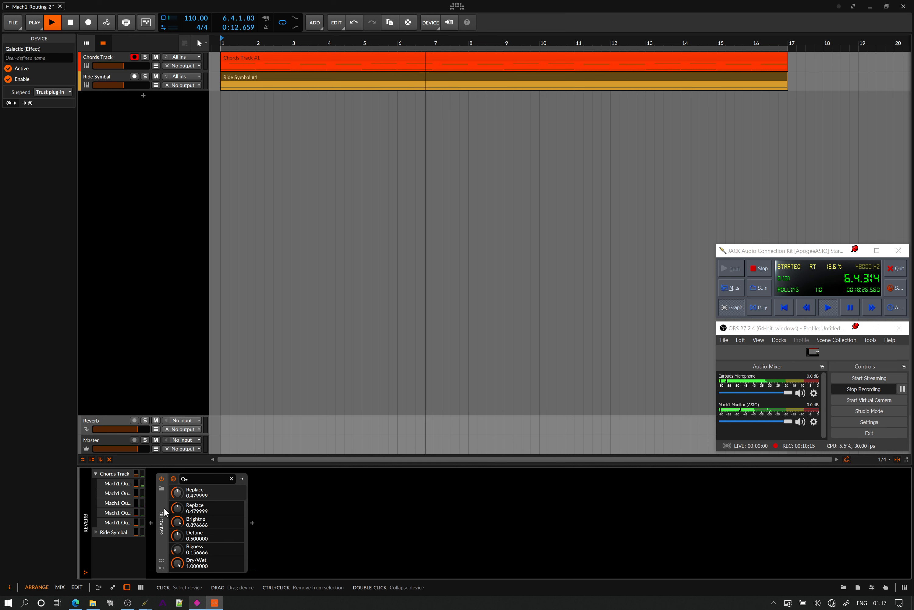
{"action": "left_click", "coordinate": [108, 58]}
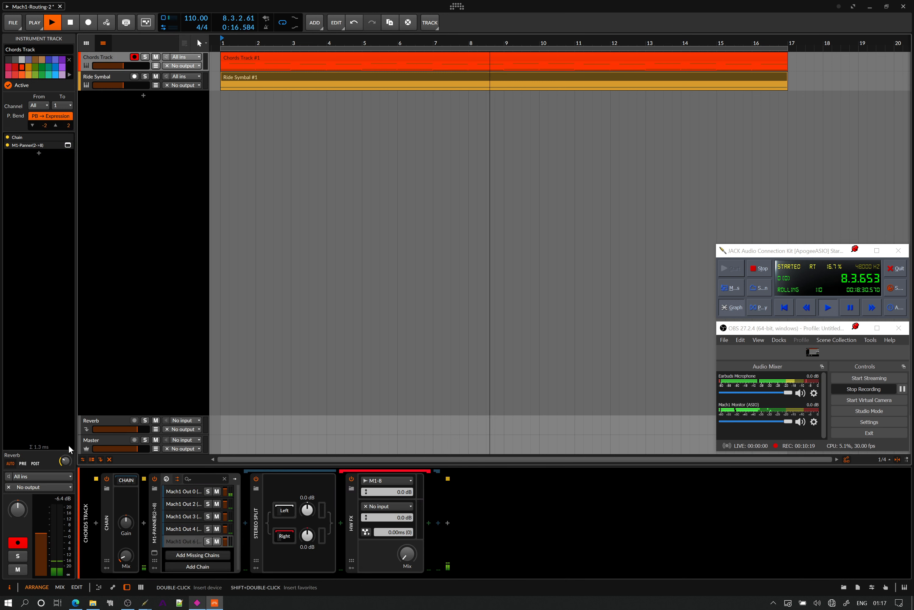
{"action": "mouse_move", "coordinate": [68, 462]}
{"action": "left_mouse_down"}
{"action": "mouse_move", "coordinate": [69, 415]}
{"action": "mouse_move", "coordinate": [69, 443]}
{"action": "left_mouse_up"}
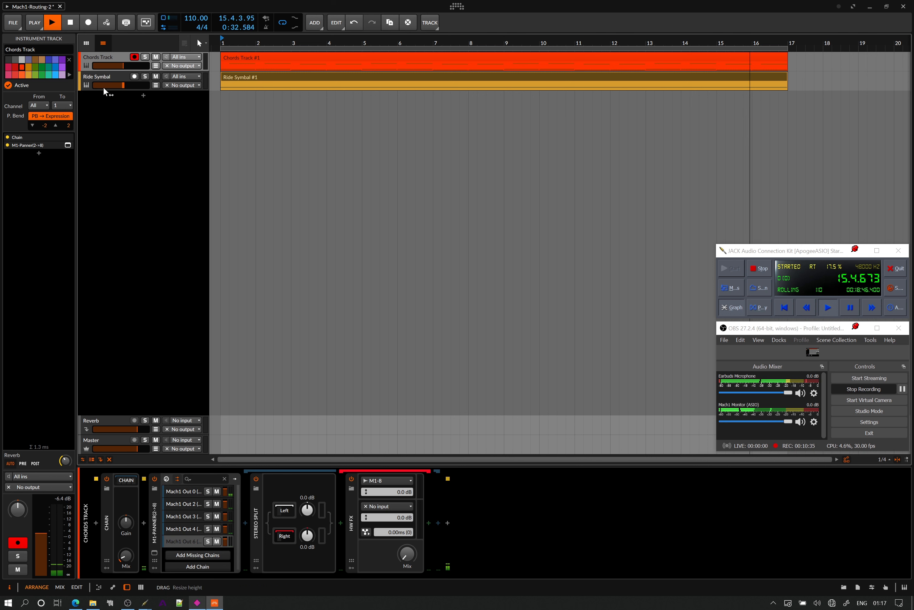
Reveal the FX Layer nested in the Galactic device's FX chain on the Reverb track, and examine how the two devices relate
{"action": "left_click", "coordinate": [112, 421]}
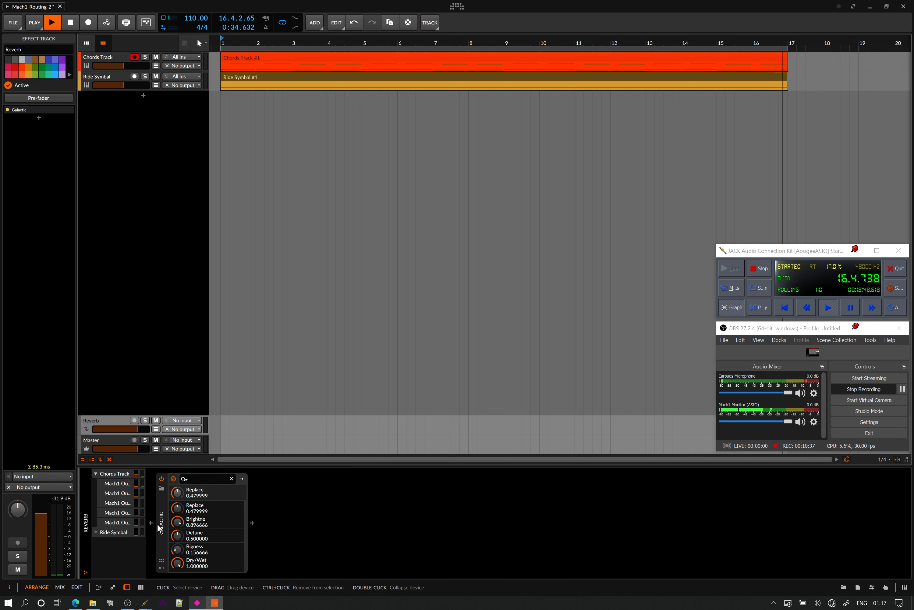
{"action": "left_click", "coordinate": [169, 519]}
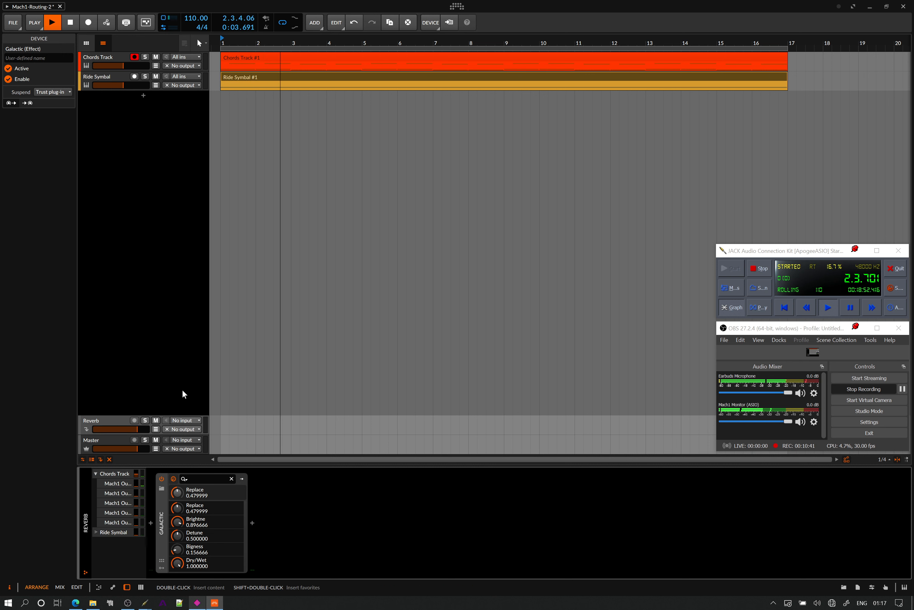
{"action": "left_click", "coordinate": [242, 478]}
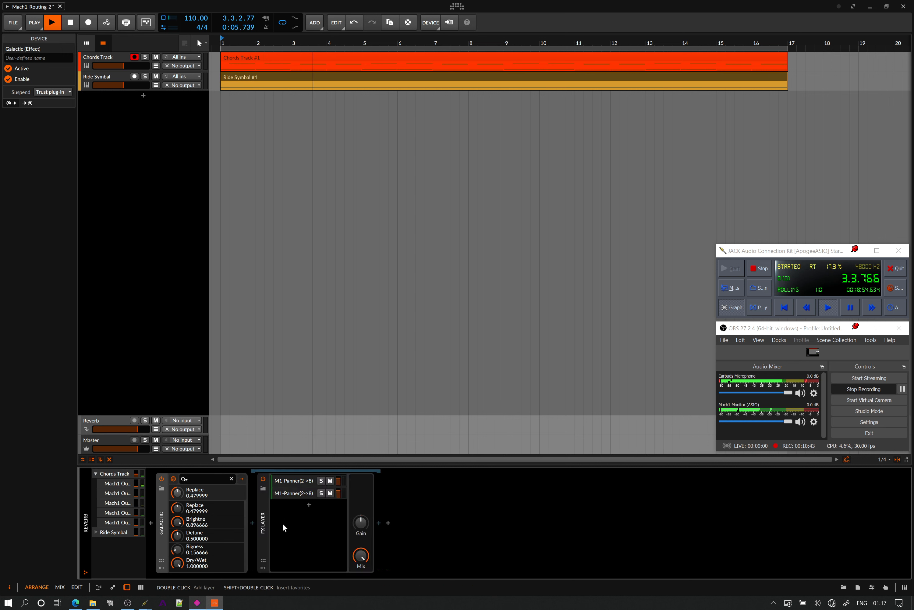
{"action": "left_click", "coordinate": [263, 521]}
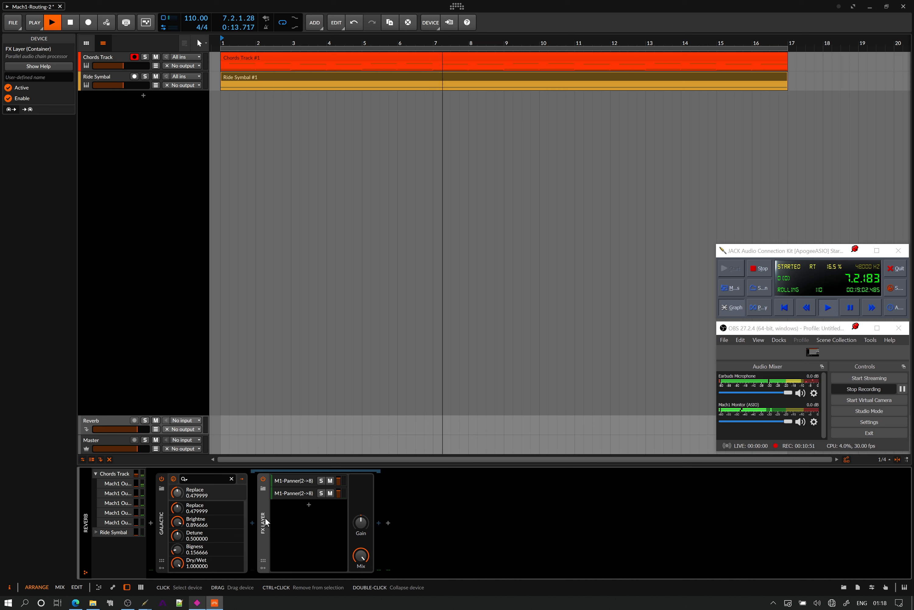
{"action": "left_click", "coordinate": [160, 509]}
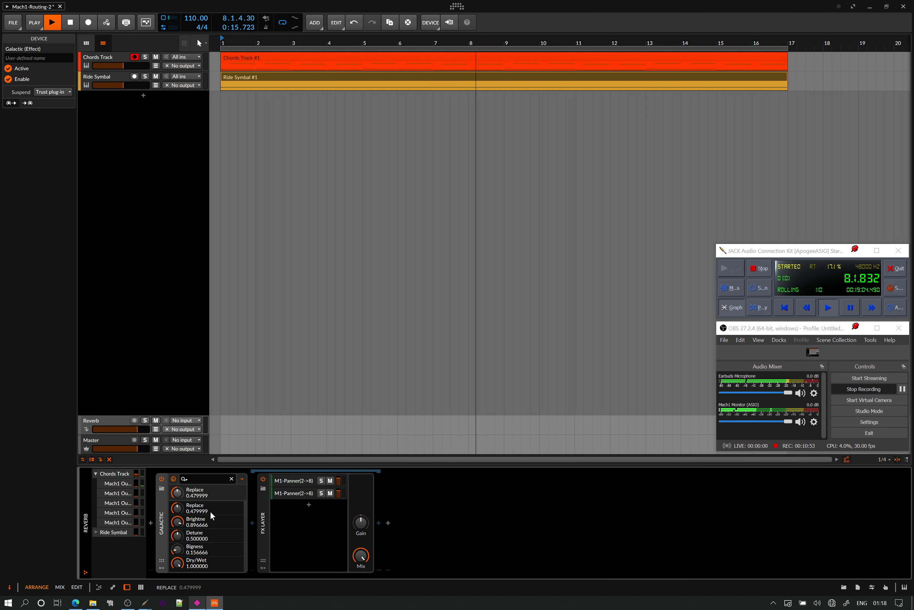
{"action": "left_click", "coordinate": [262, 510]}
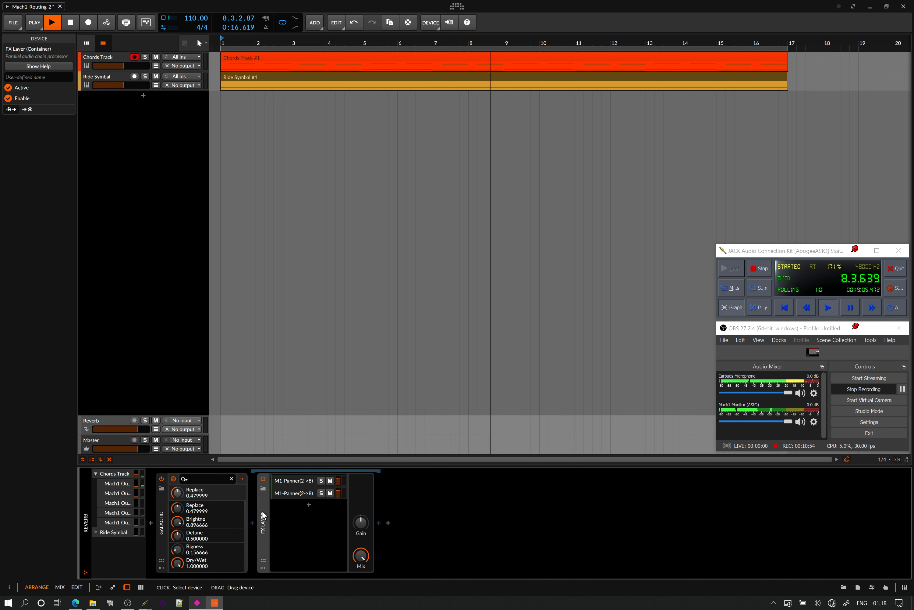
Open the windows of both M1-Panners in the Reverb track's FX Layer and arrange them side by side
{"action": "left_click", "coordinate": [293, 481]}
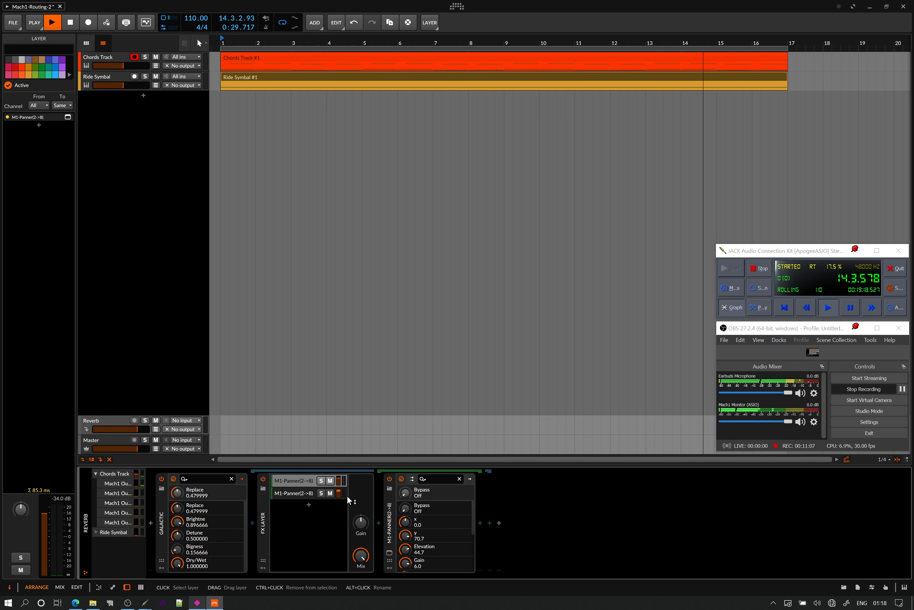
{"action": "left_click", "coordinate": [390, 555]}
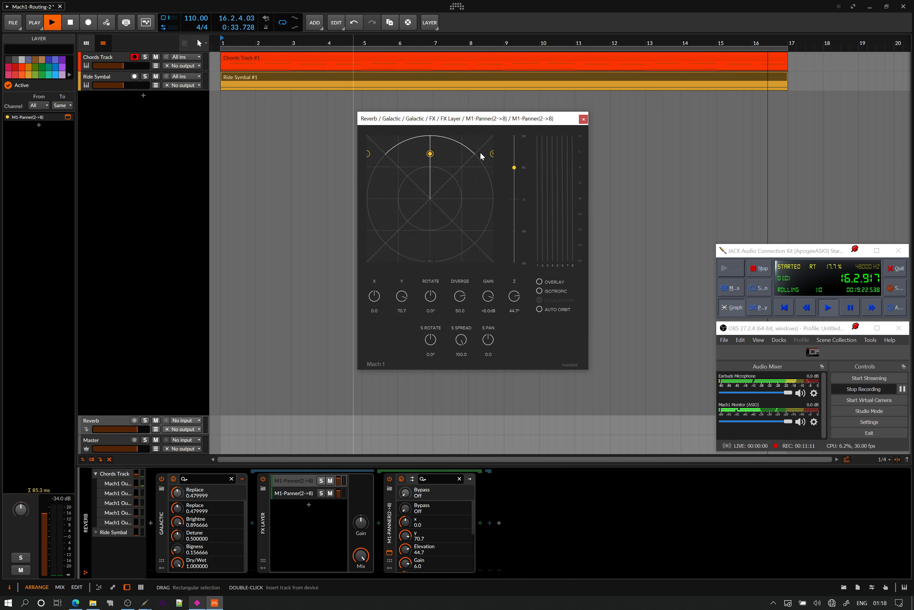
{"action": "left_click", "coordinate": [293, 491]}
{"action": "left_click", "coordinate": [388, 551]}
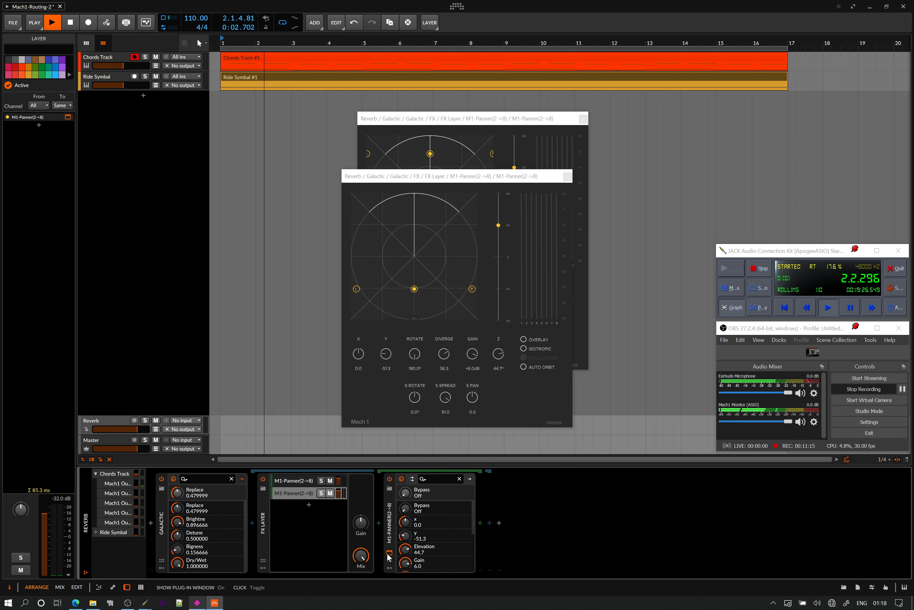
{"action": "left_click_drag", "start_coordinate": [464, 178], "coordinate": [729, 123]}
{"action": "left_click_drag", "start_coordinate": [501, 121], "coordinate": [384, 115]}
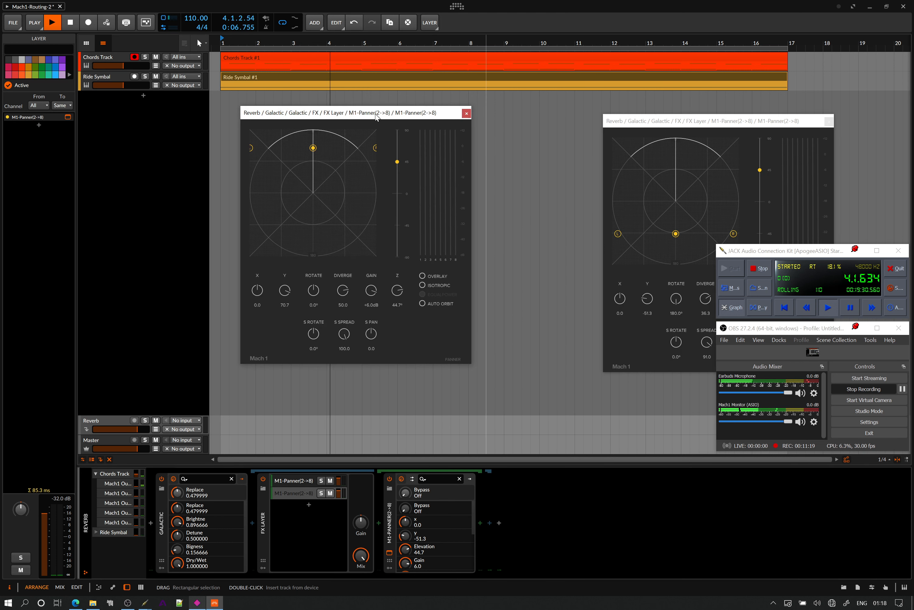
{"action": "left_click_drag", "start_coordinate": [721, 124], "coordinate": [618, 119]}
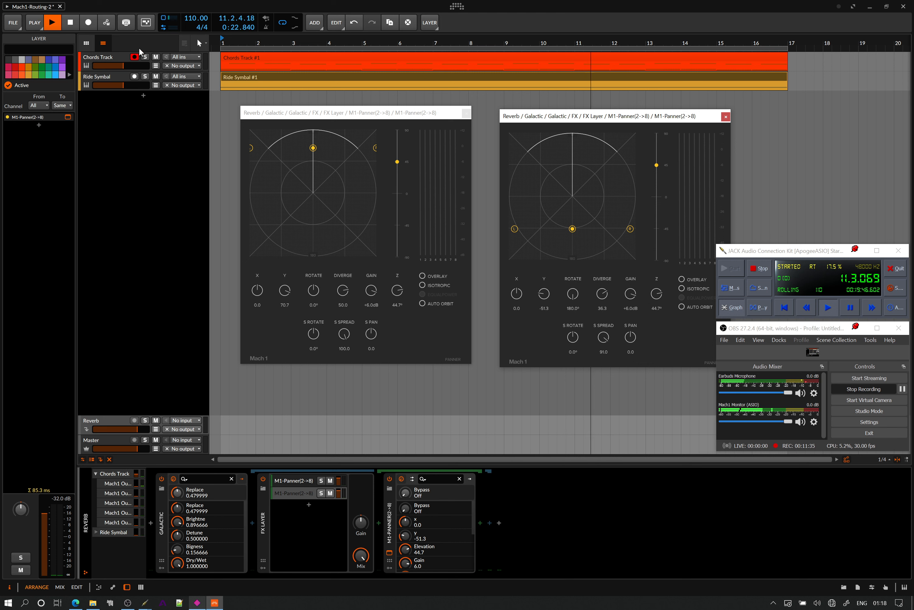
Raise the Chords Track's Reverb send to about -3.2 dB
{"action": "left_click", "coordinate": [99, 57]}
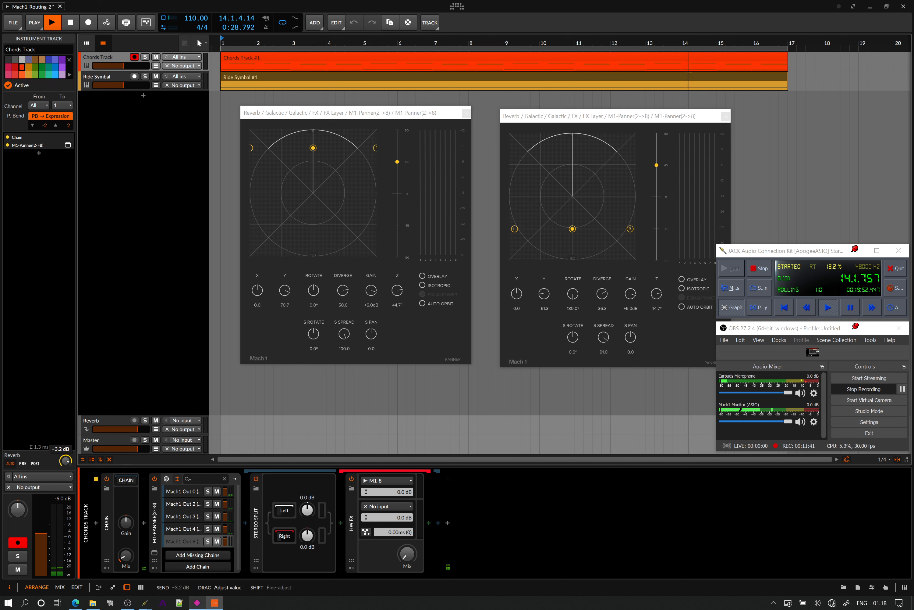
{"action": "left_click_drag", "start_coordinate": [66, 460], "coordinate": [65, 458]}
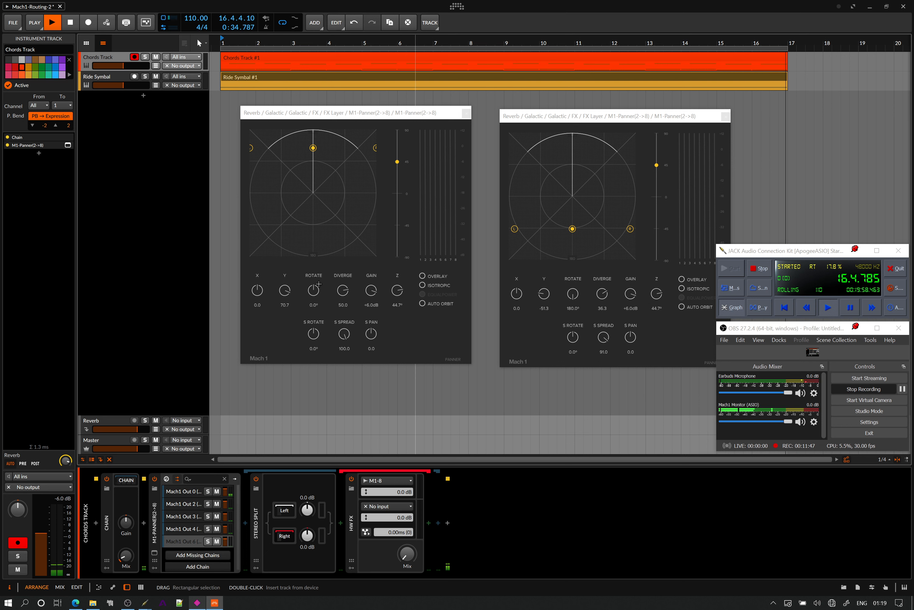
Set the front reverb panner to Y 92.7 and Diverge 65.6, the rear one to Y -55.3 and Diverge 39.1, and close both windows
{"action": "left_click", "coordinate": [285, 290]}
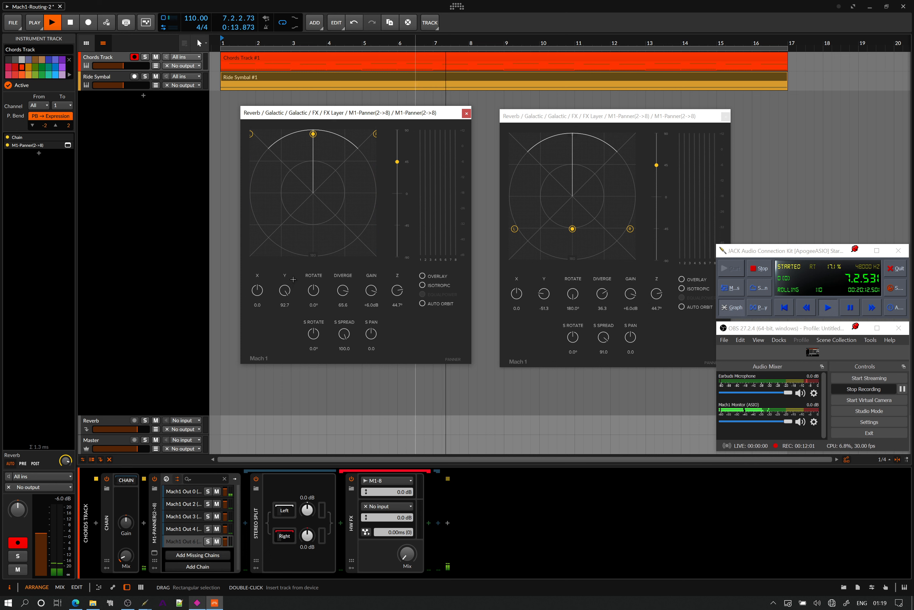
{"action": "left_click_drag", "start_coordinate": [543, 301], "coordinate": [564, 259]}
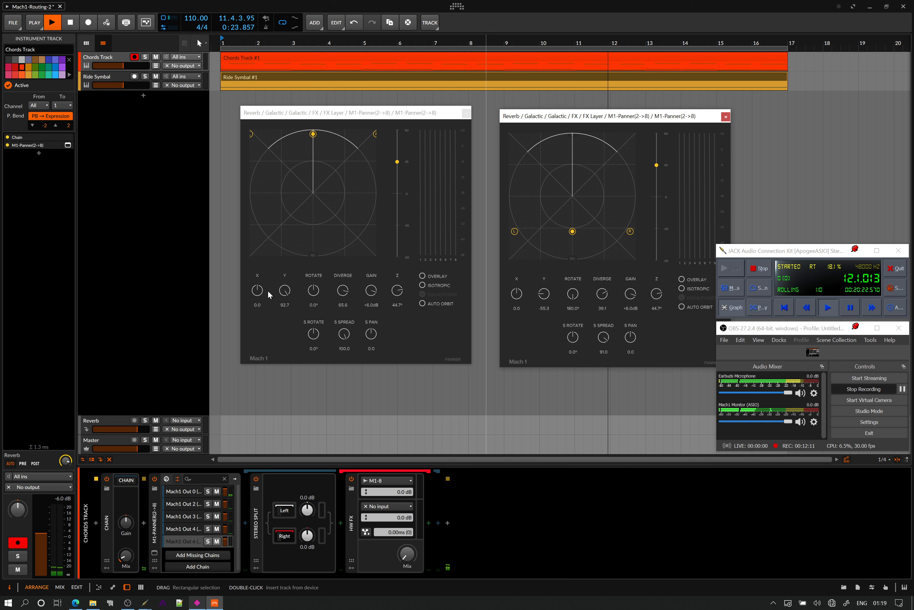
{"action": "left_click", "coordinate": [465, 113]}
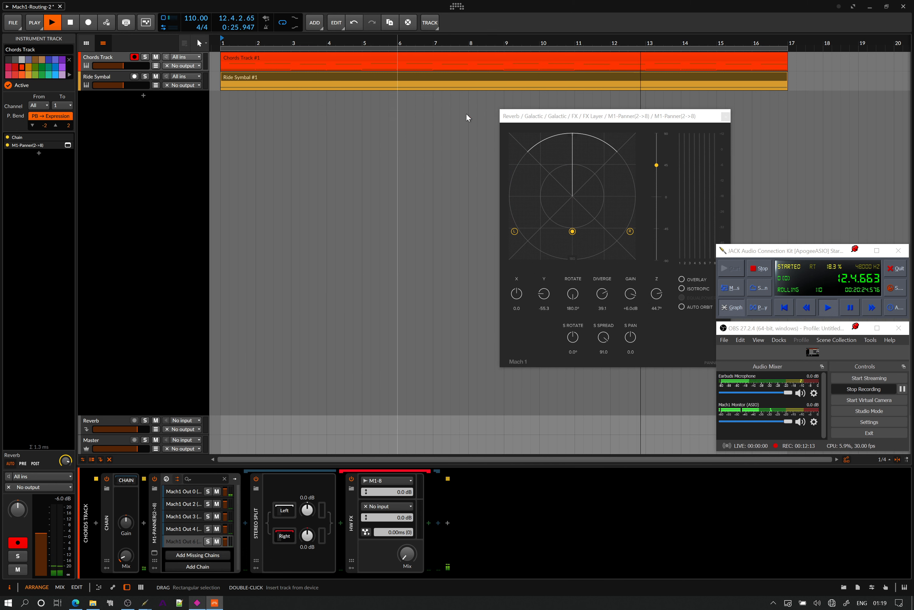
{"action": "left_click", "coordinate": [726, 116]}
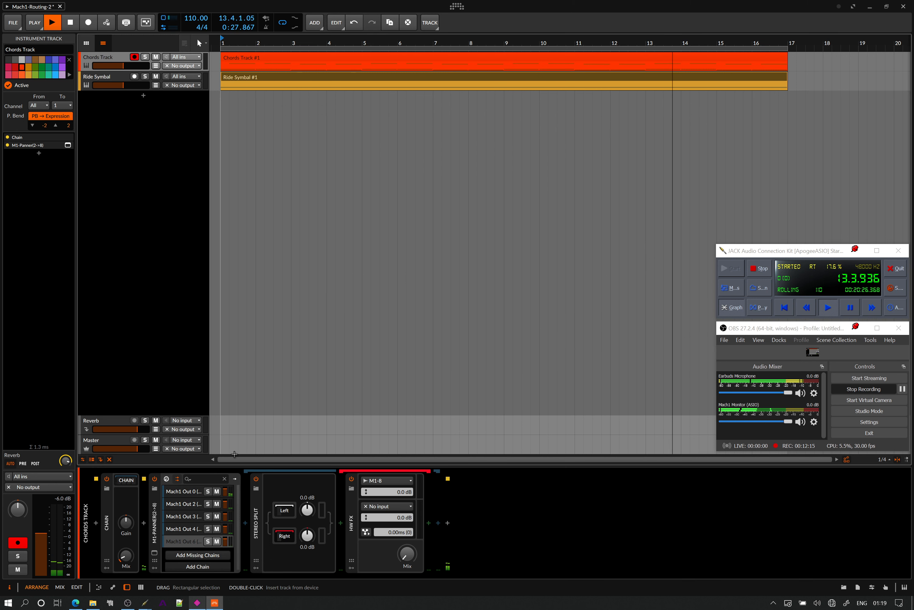
Open the Chords Track's M1-Panner window and examine the left and right HW FX outputs in the Mach1 Out 0 chain's Stereo Split
{"action": "left_click", "coordinate": [256, 496]}
{"action": "left_click", "coordinate": [191, 494]}
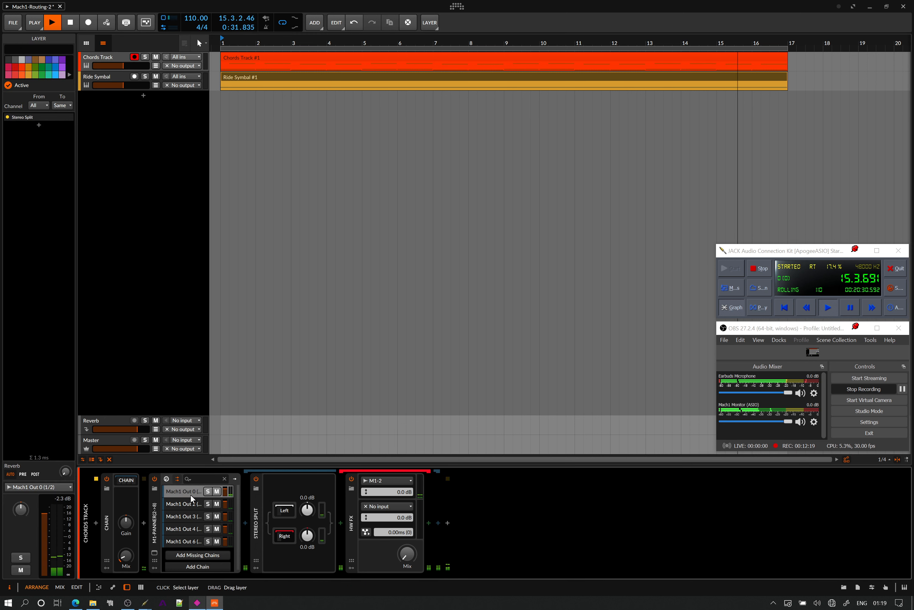
{"action": "left_click", "coordinate": [154, 552]}
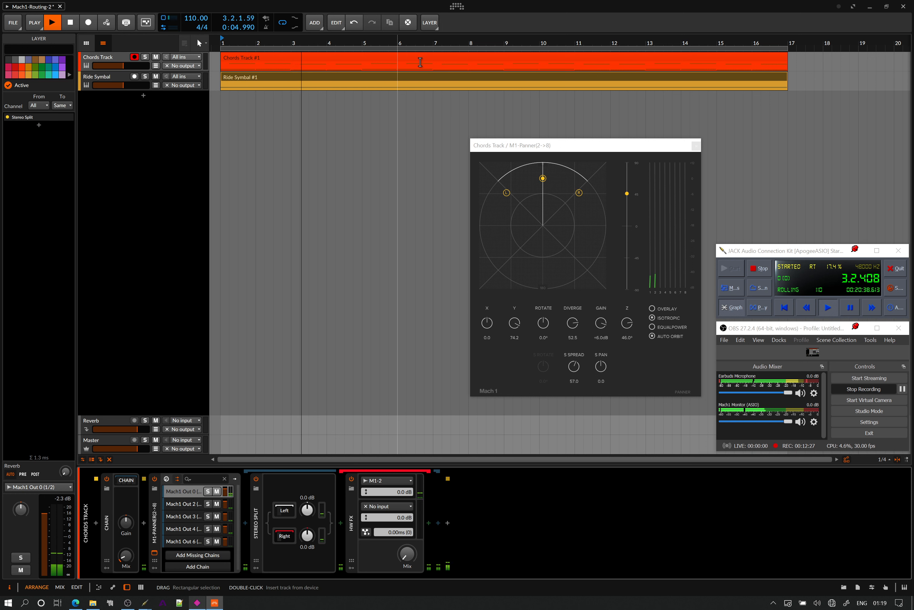
{"action": "left_click", "coordinate": [284, 510]}
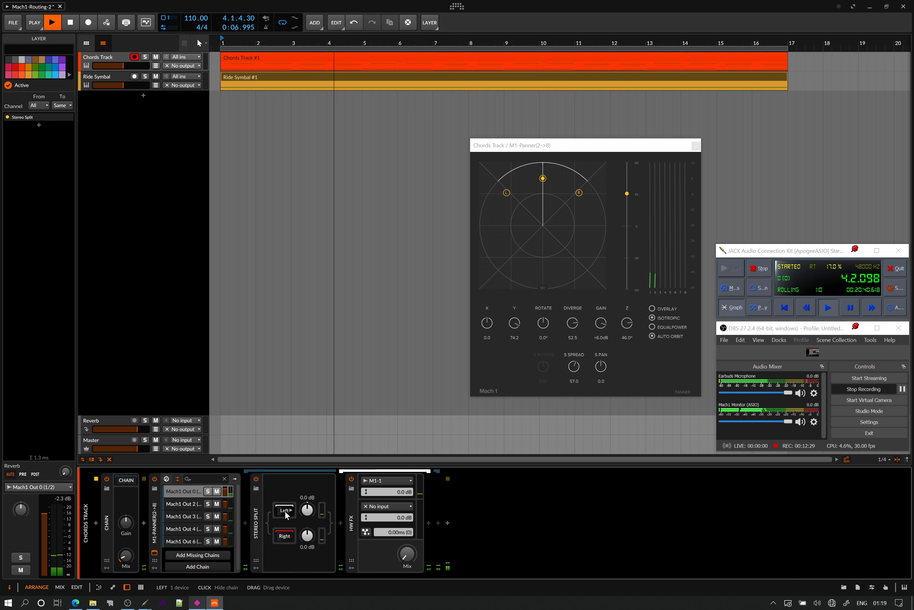
{"action": "left_click", "coordinate": [285, 535]}
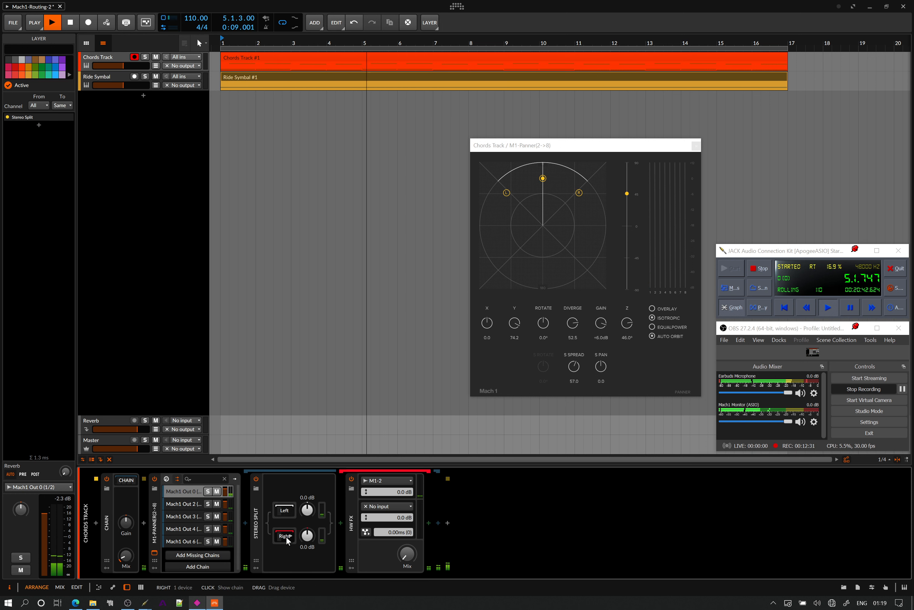
Examine the Stereo Split and left HW FX output of the Mach1 Out 2 chain, and close the M1-Panner window
{"action": "left_click", "coordinate": [193, 505]}
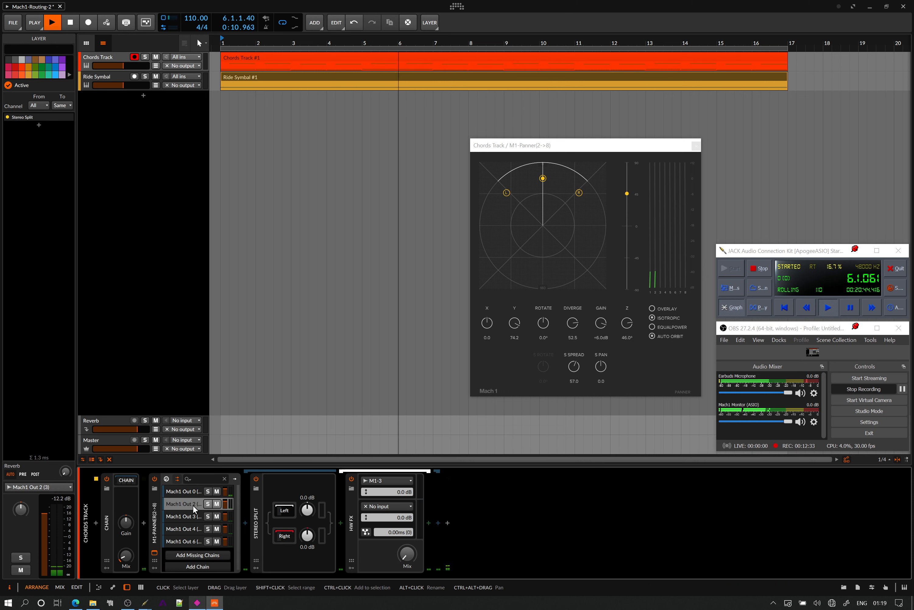
{"action": "left_click", "coordinate": [289, 511]}
{"action": "left_click", "coordinate": [288, 511]}
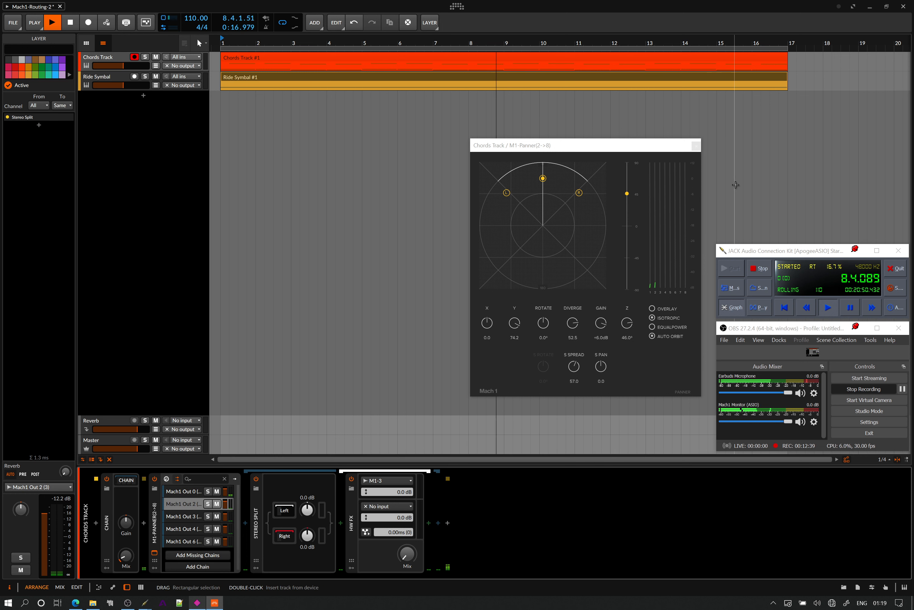
{"action": "left_click", "coordinate": [696, 145]}
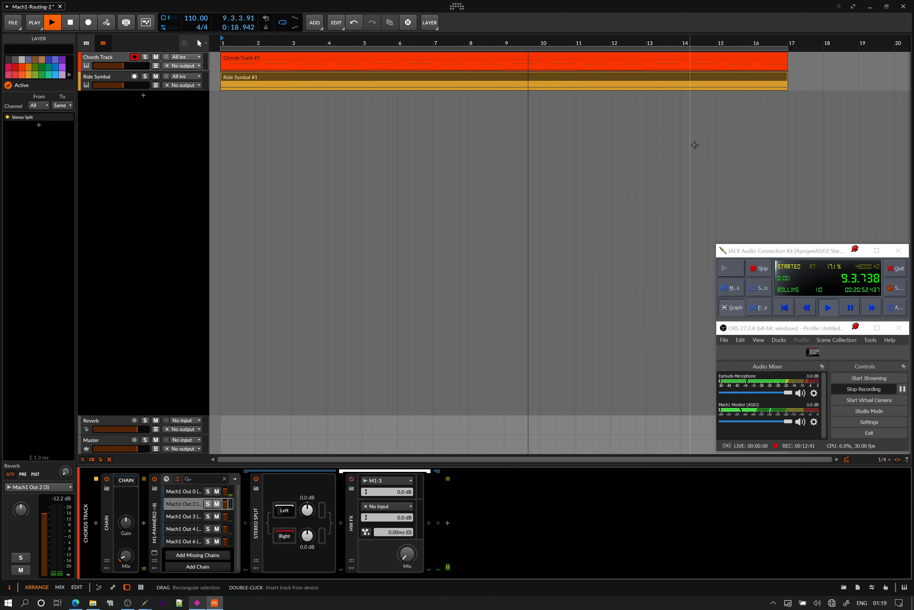
Review the output destinations available to Chords Track and Ride Symbal, keeping both on No output
{"action": "left_click", "coordinate": [349, 531]}
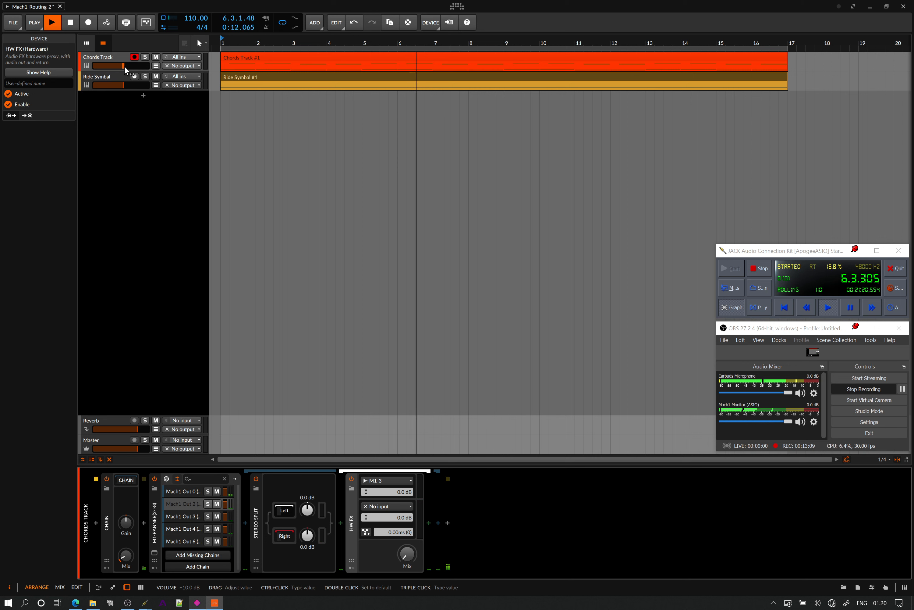
{"action": "left_click", "coordinate": [121, 55]}
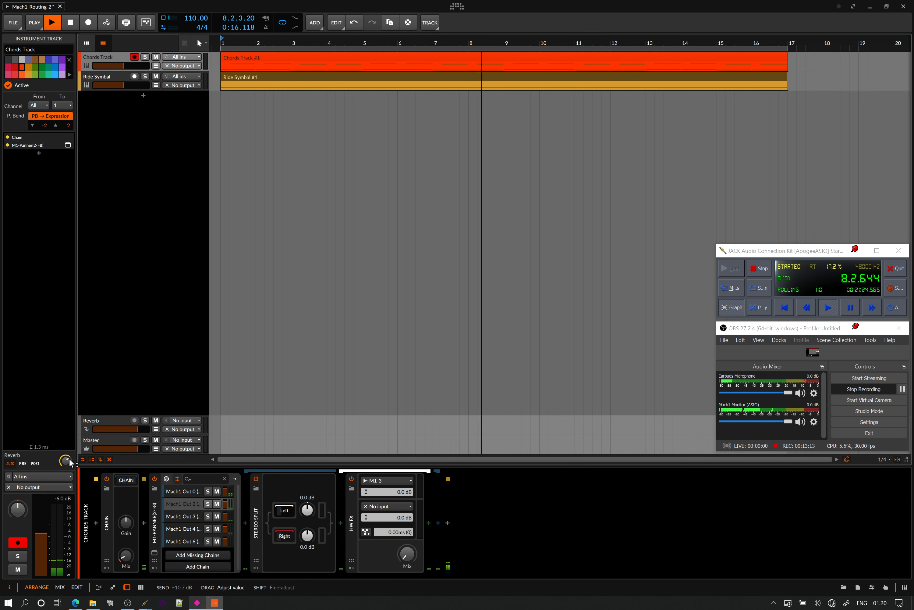
{"action": "left_click", "coordinate": [182, 66]}
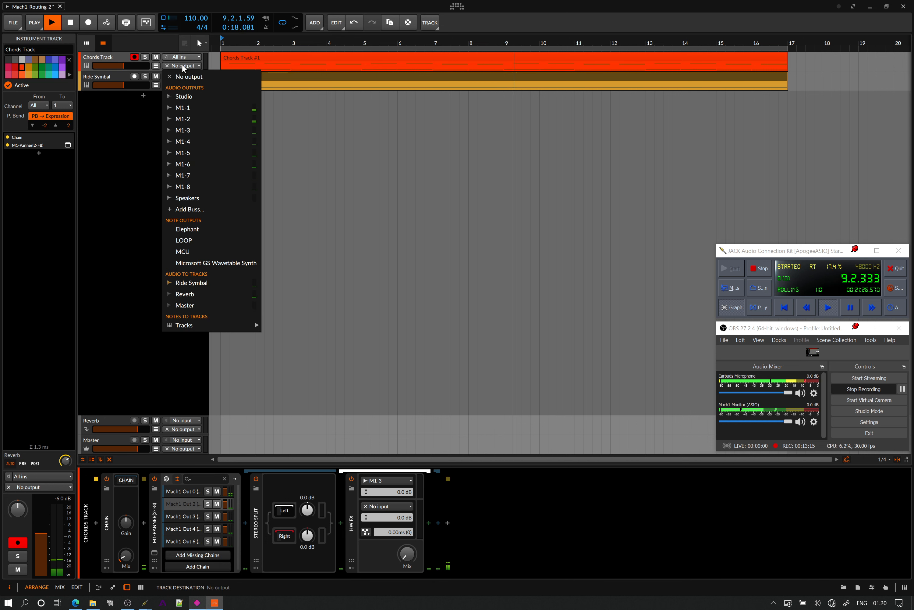
{"action": "left_click", "coordinate": [181, 75]}
{"action": "left_click", "coordinate": [177, 85]}
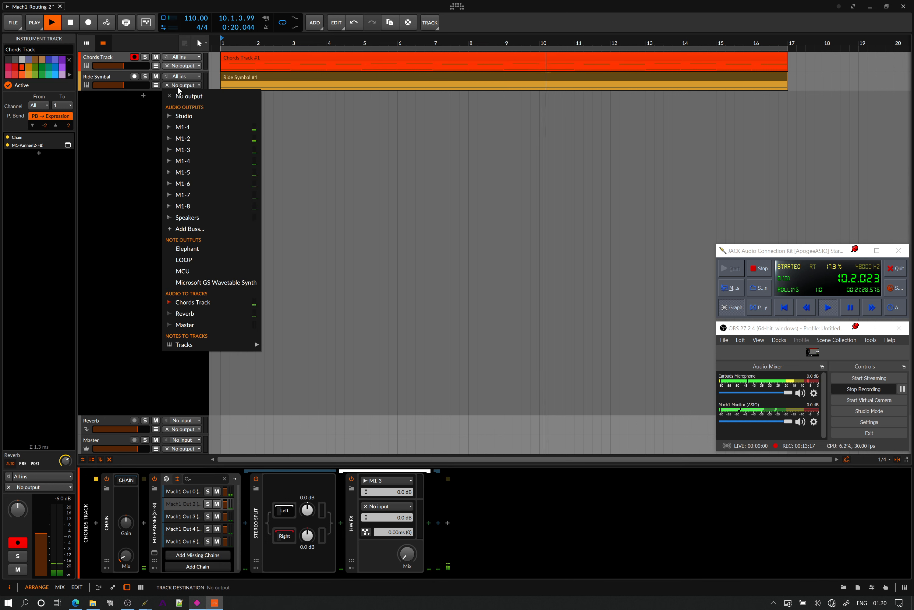
{"action": "left_click", "coordinate": [181, 95]}
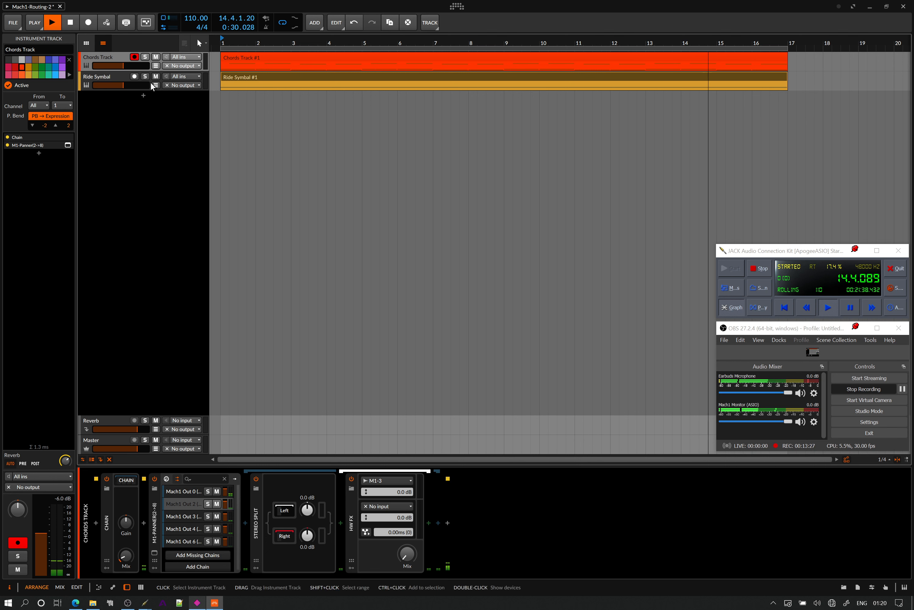
Show the Chords Track's automation lane and bring up the Chain device's Mix and Gain parameters in it
{"action": "left_click", "coordinate": [105, 501]}
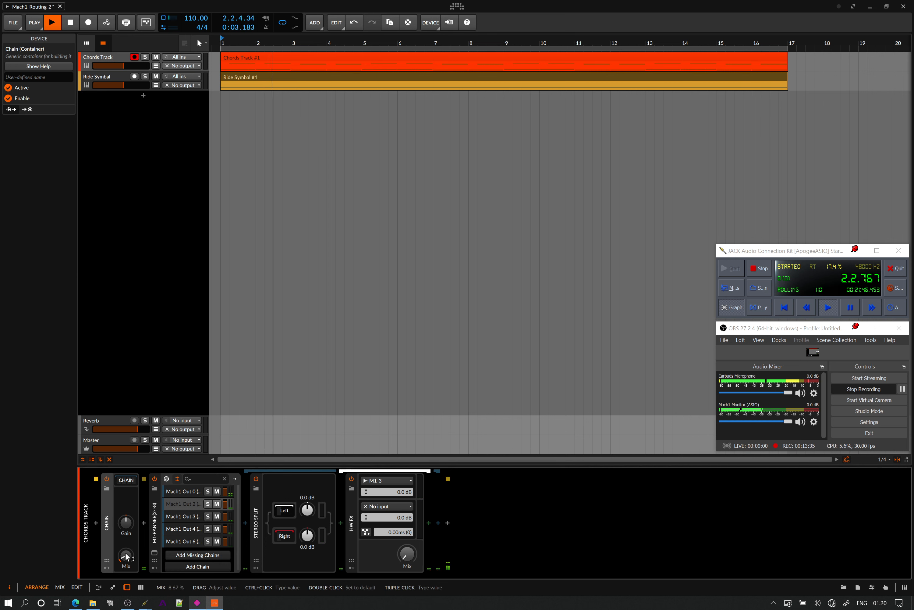
{"action": "mouse_move", "coordinate": [125, 555]}
{"action": "left_mouse_down"}
{"action": "mouse_move", "coordinate": [125, 546]}
{"action": "mouse_move", "coordinate": [125, 554]}
{"action": "left_mouse_up"}
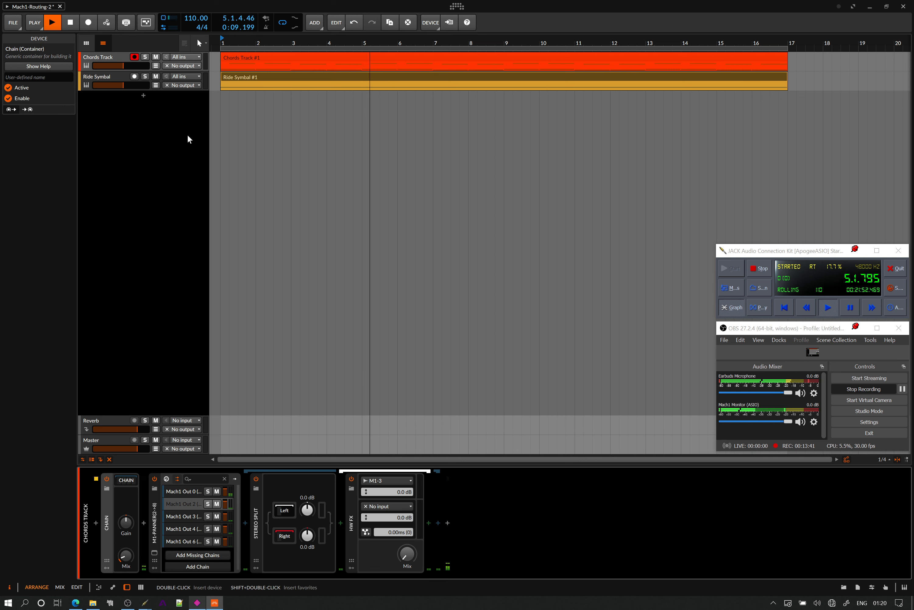
{"action": "left_click", "coordinate": [156, 66]}
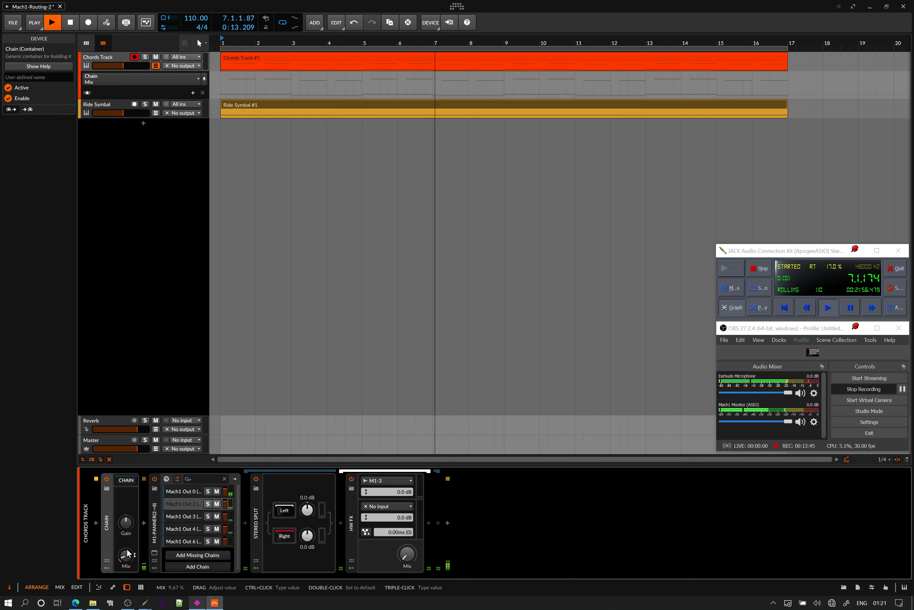
{"action": "left_click_drag", "start_coordinate": [125, 555], "coordinate": [125, 555]}
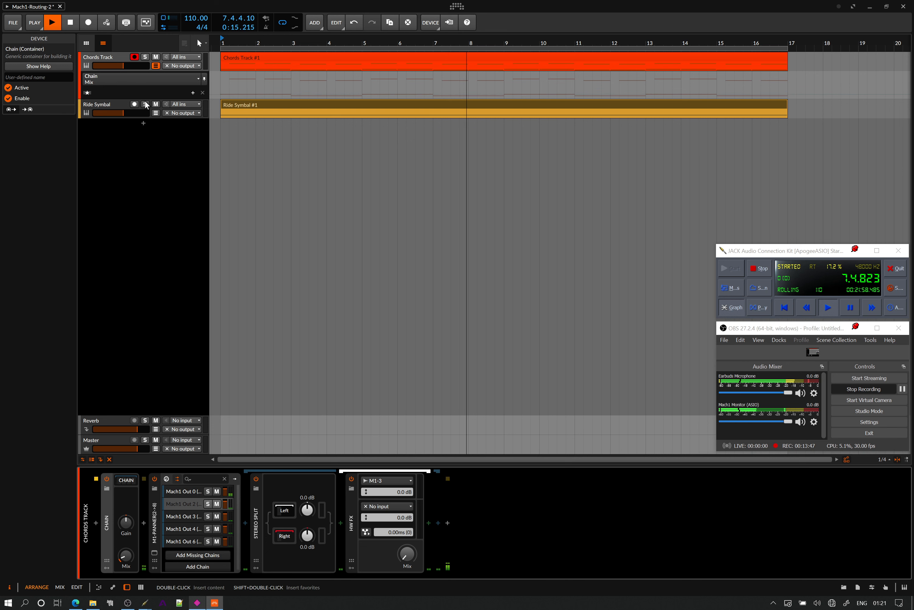
{"action": "left_click", "coordinate": [111, 79]}
{"action": "left_click", "coordinate": [112, 321]}
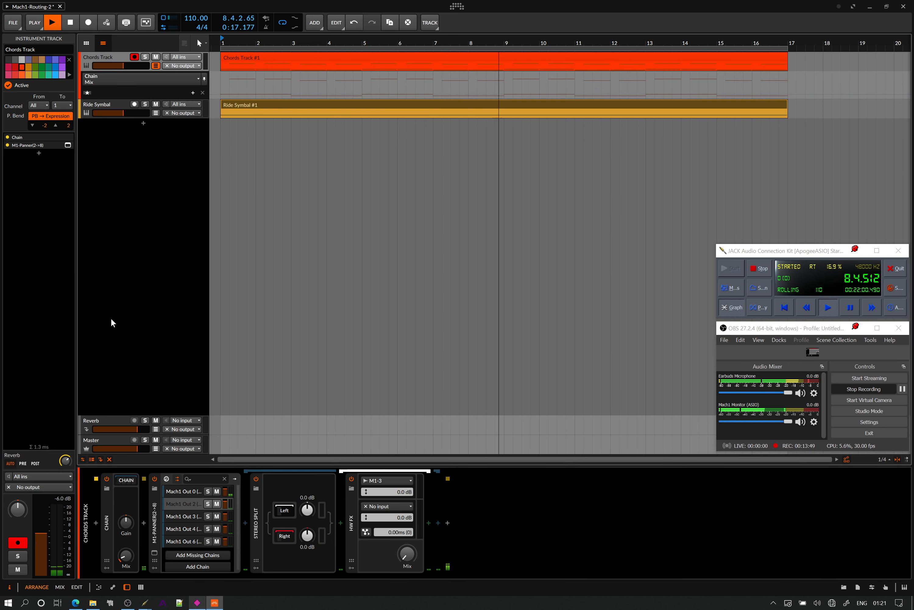
{"action": "left_click_drag", "start_coordinate": [125, 522], "coordinate": [125, 511]}
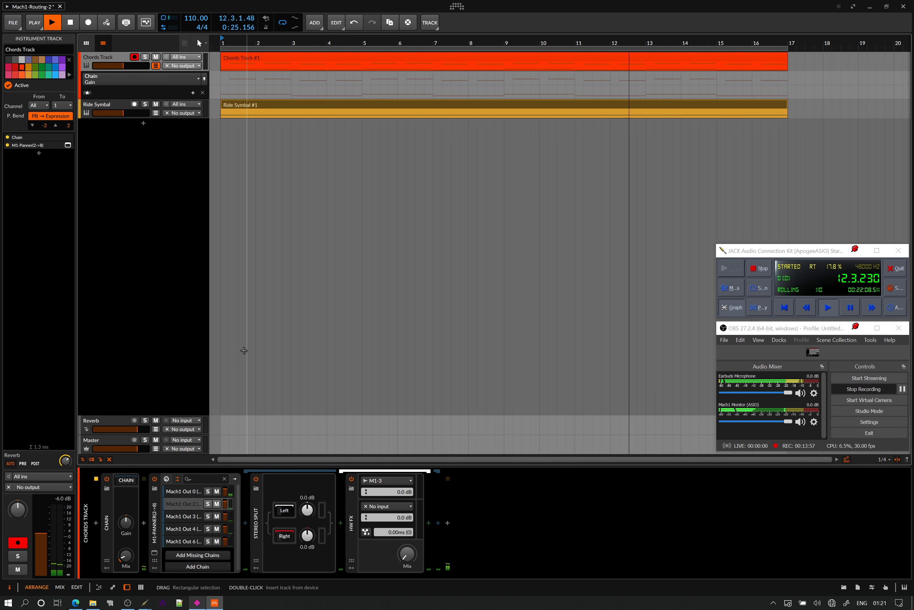
Bring up the Chords Track's mixer volume in its automation lane, and hide the mixer and the lane
{"action": "mouse_move", "coordinate": [128, 602]}
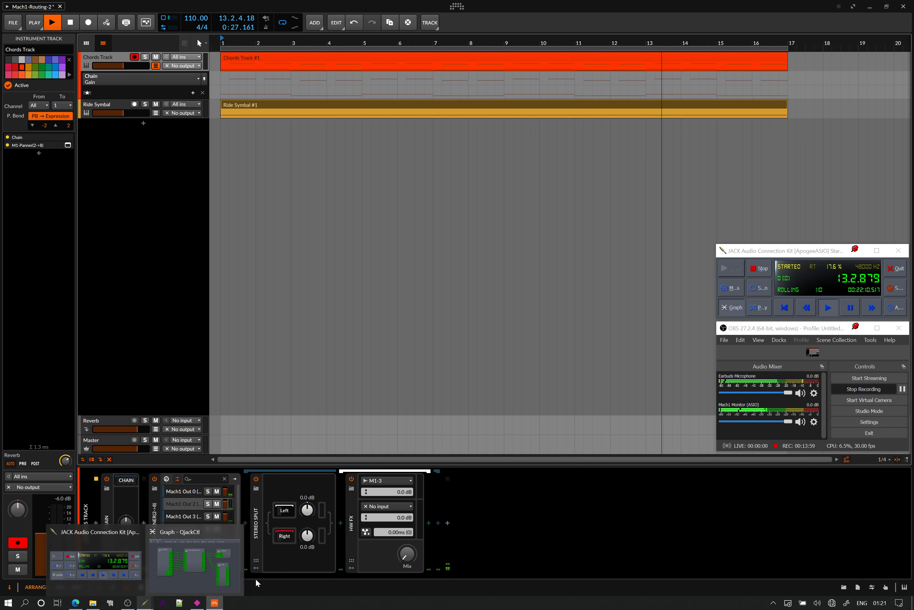
{"action": "left_click", "coordinate": [141, 587]}
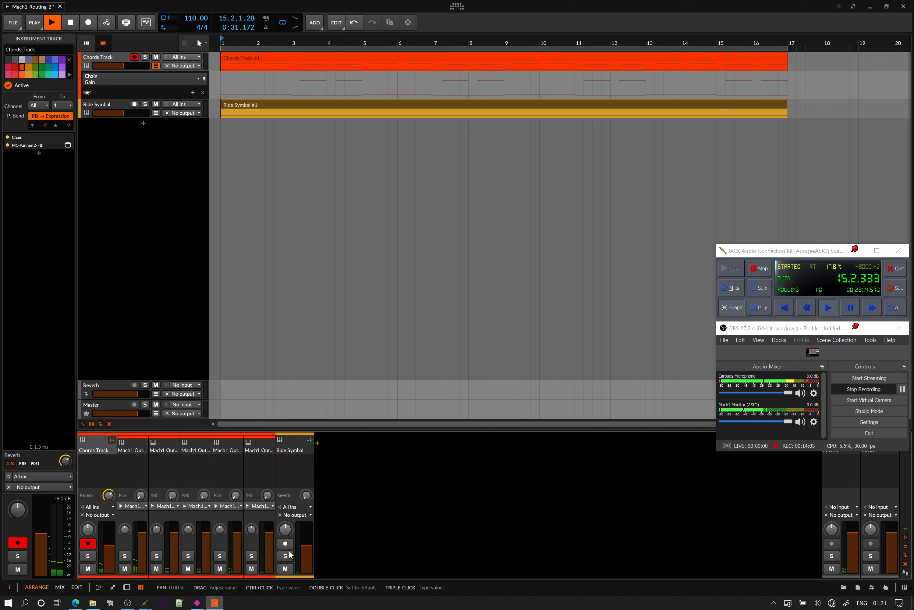
{"action": "left_click", "coordinate": [110, 545]}
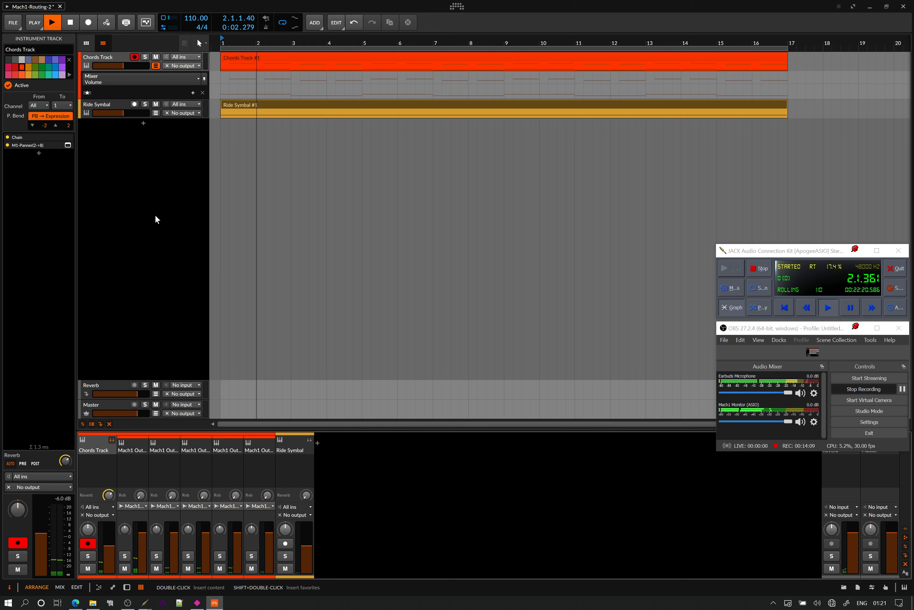
{"action": "left_click", "coordinate": [159, 199]}
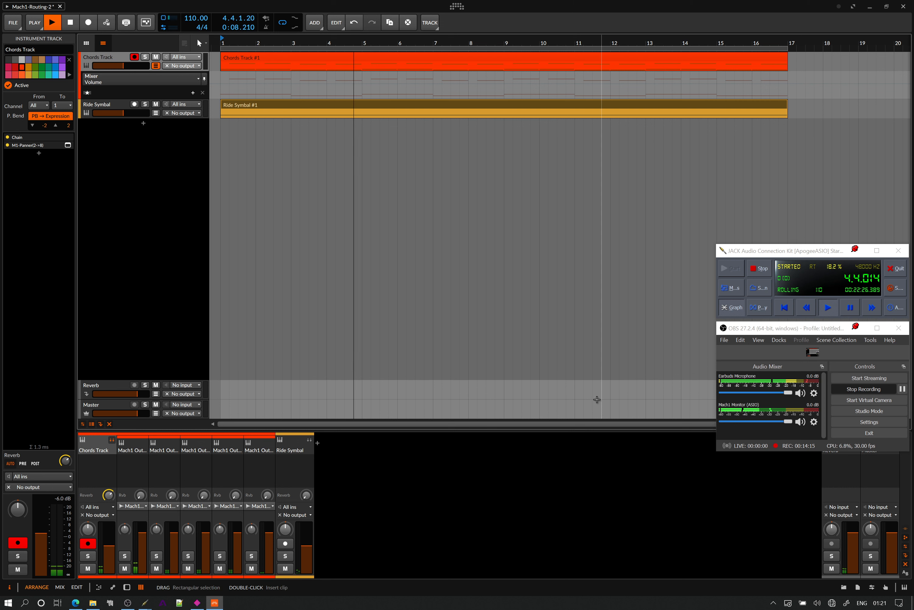
{"action": "left_click", "coordinate": [140, 586]}
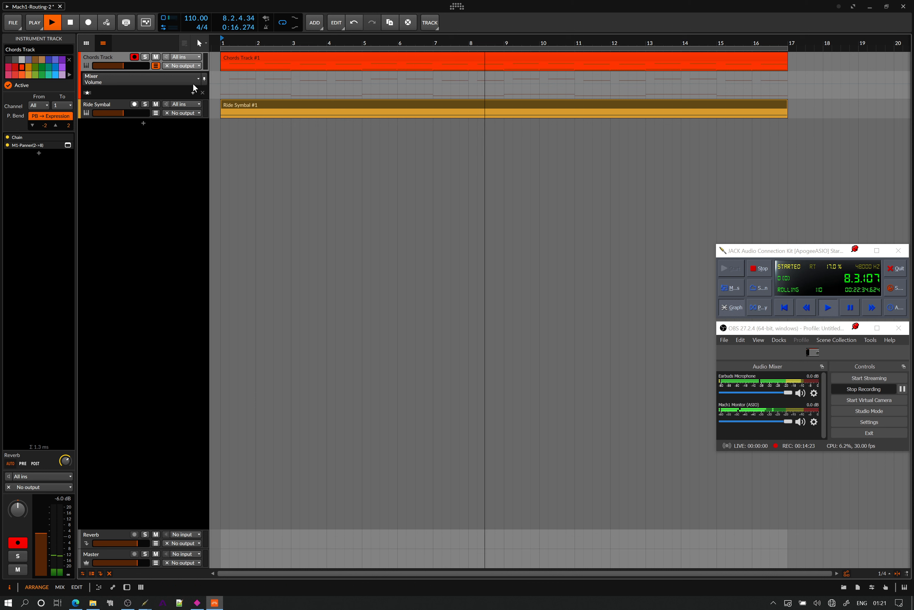
{"action": "left_click", "coordinate": [155, 65]}
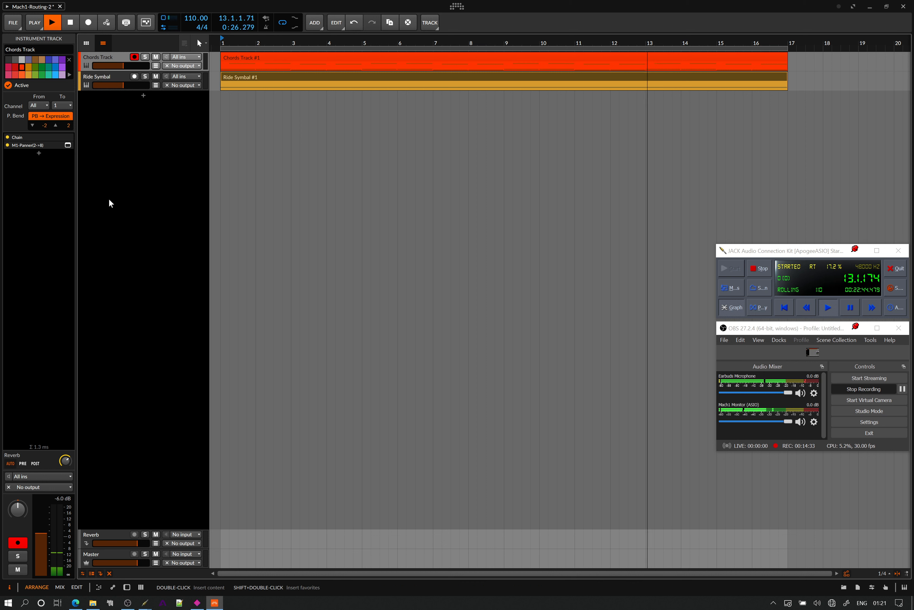
Switch to the Mach1 Spatial System page in Edge and examine the Mach1 Transcoder section
{"action": "left_click", "coordinate": [76, 603]}
{"action": "scroll", "coordinate": [453, 243], "scroll_direction": "down", "scroll_amount": 10}
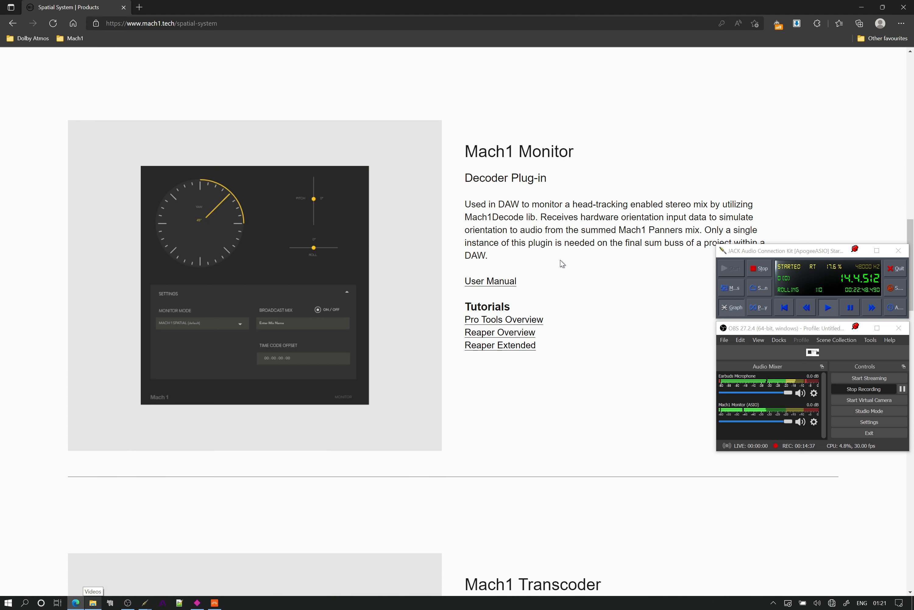
{"action": "scroll", "coordinate": [554, 236], "scroll_direction": "down", "scroll_amount": 8}
{"action": "left_click_drag", "start_coordinate": [478, 254], "coordinate": [601, 254]}
{"action": "scroll", "coordinate": [601, 253], "scroll_direction": "down", "scroll_amount": 2}
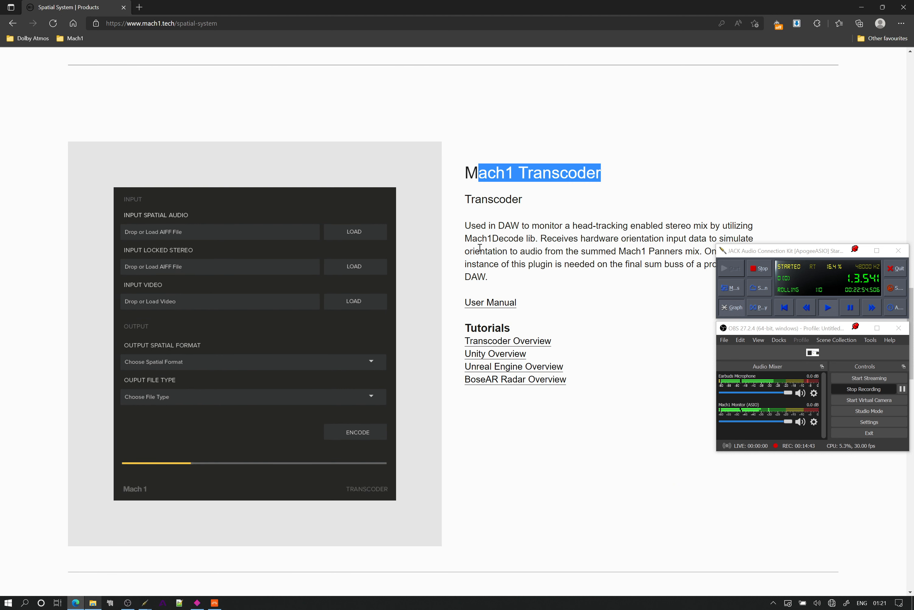
{"action": "left_click", "coordinate": [490, 238]}
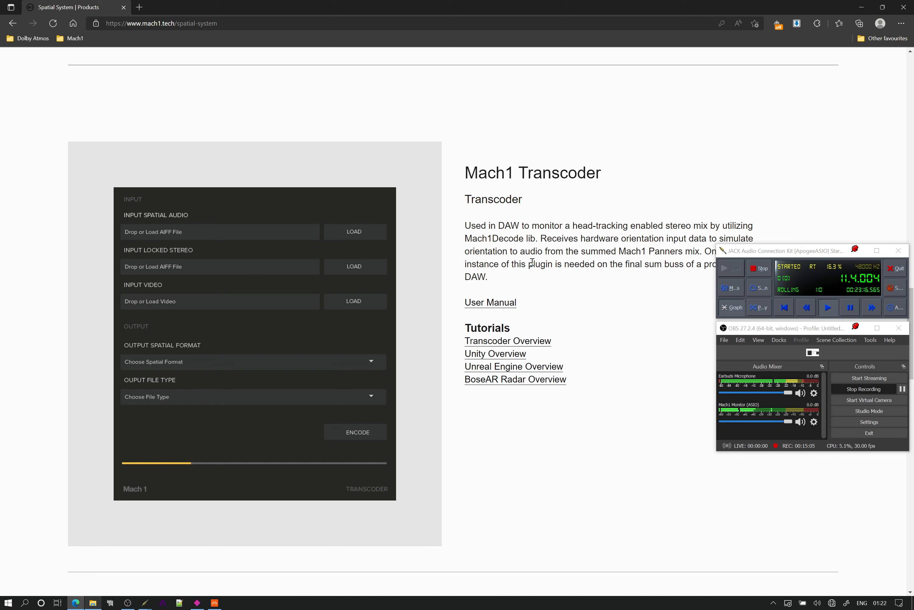
Bring up the M1-Monitor window, return to the Bitwig project and stop playback
{"action": "left_click", "coordinate": [196, 603]}
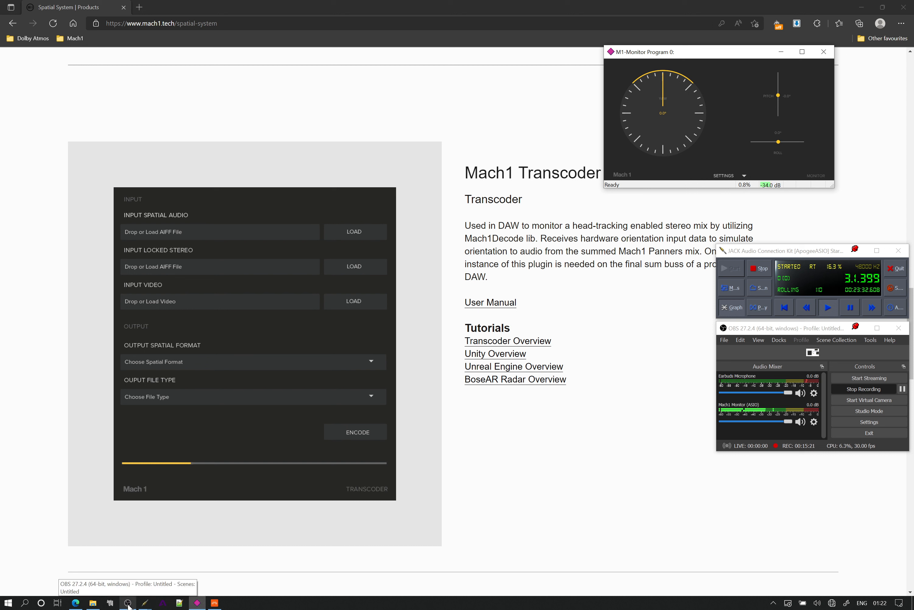
{"action": "left_click", "coordinate": [211, 604]}
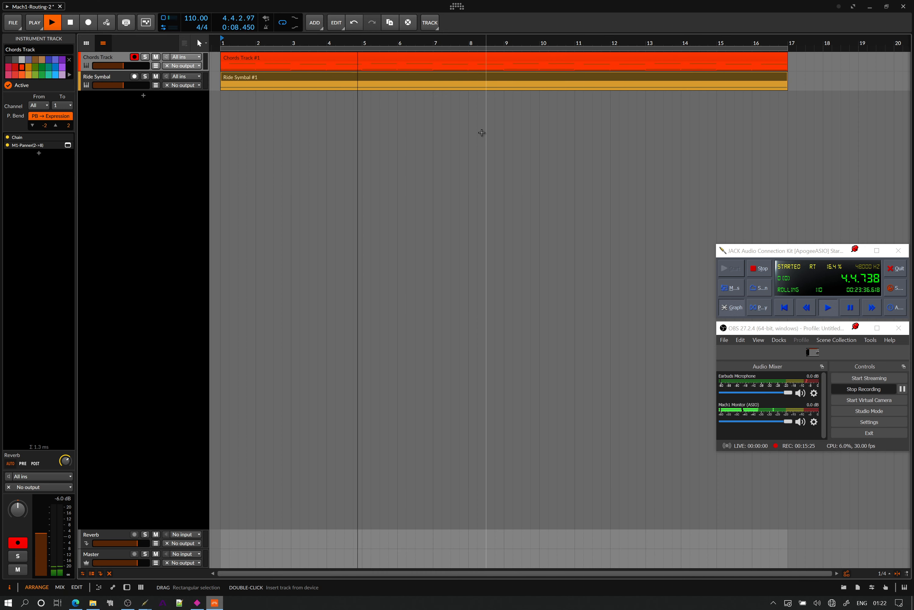
{"action": "left_click", "coordinate": [70, 22]}
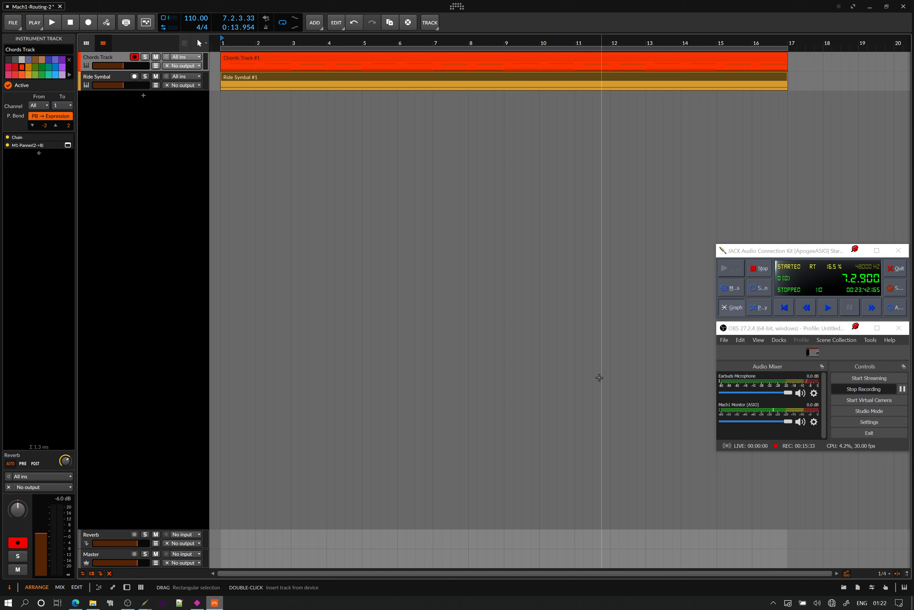